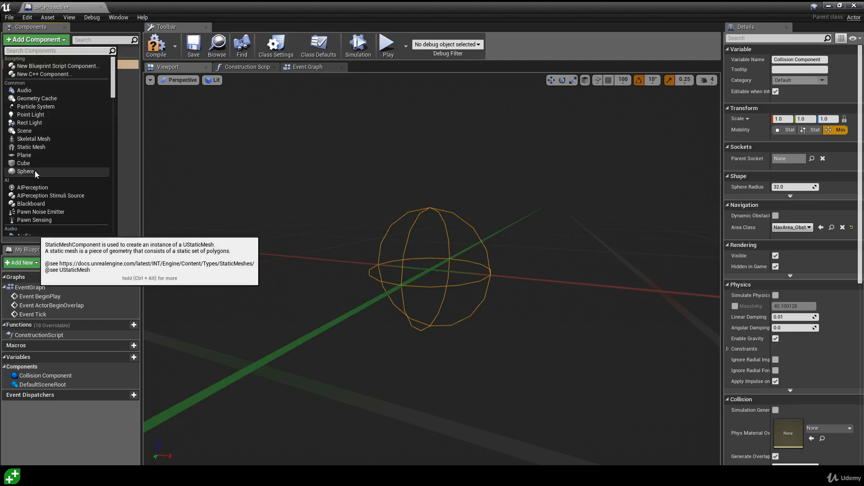
Add a Sphere static mesh component under the Collision Component and name it Mesh.
click(26, 171)
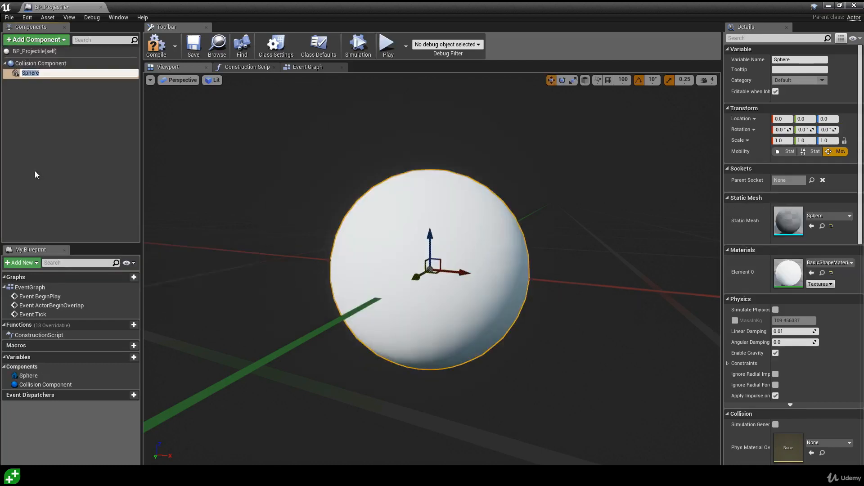
text(Mesh)
key(Return)
Scale the Mesh sphere uniformly to 0.5 so it fits inside the collision sphere.
right_drag(420, 246, 420, 250)
key(r)
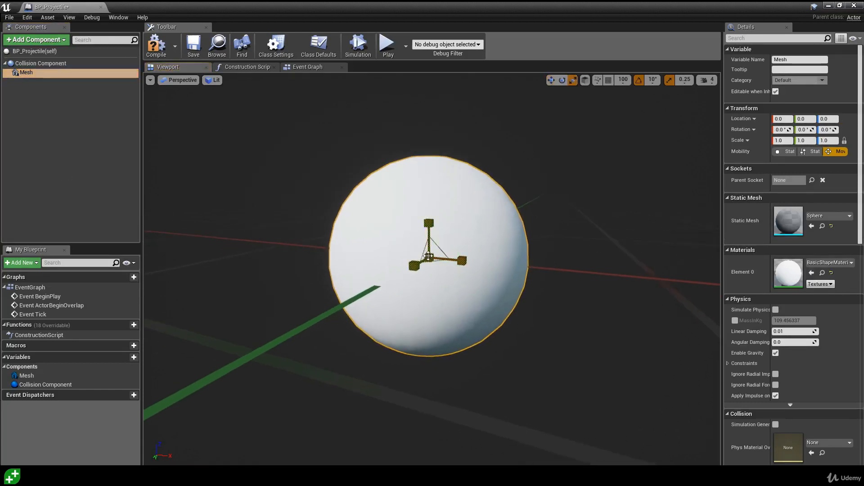
drag(429, 257, 416, 270)
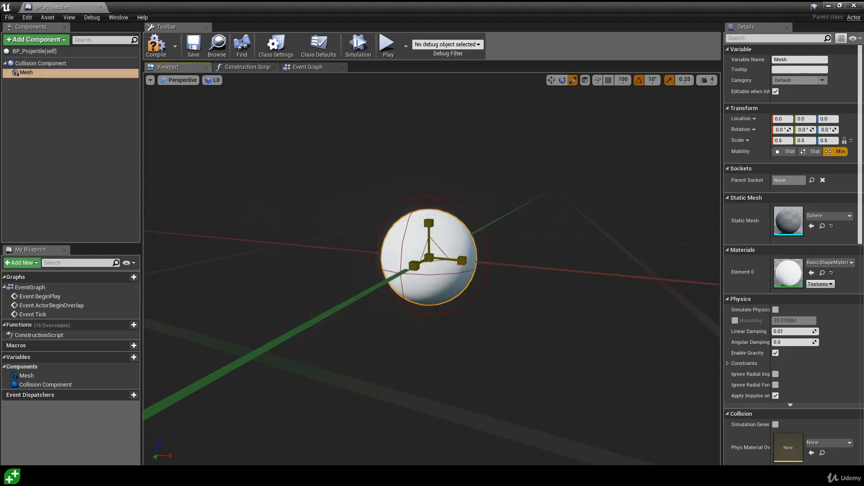
key(w)
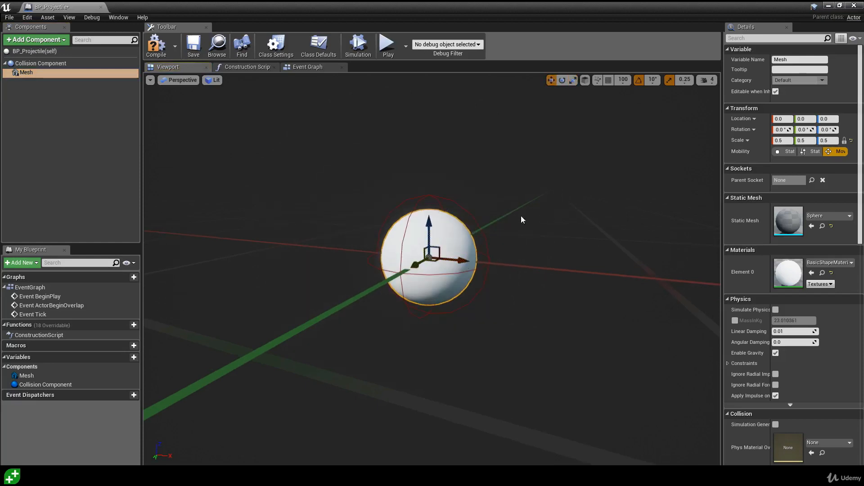
Set the Mesh component's collision preset to NoCollision.
scroll(795, 315, down, 5)
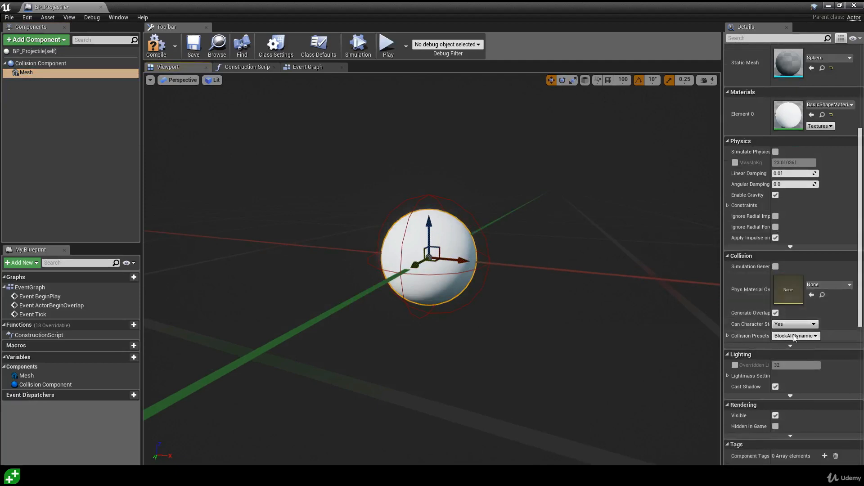
click(794, 337)
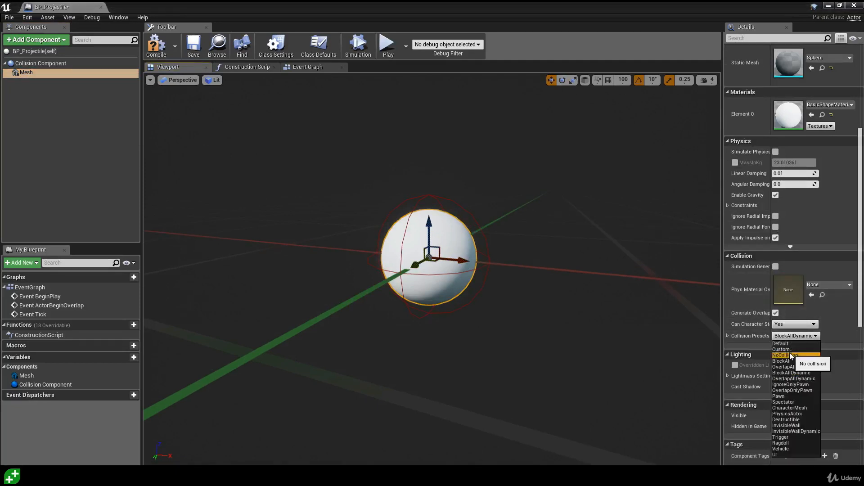
click(784, 355)
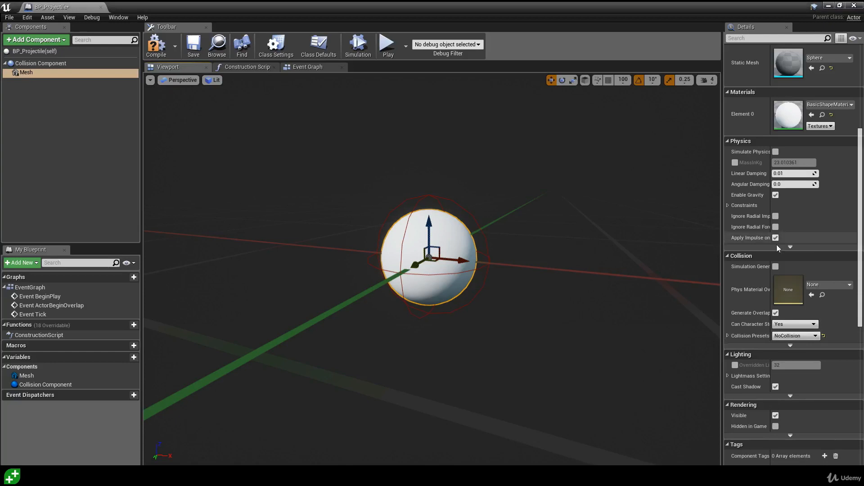
Assign the M_Metal_Gold material from the StarterContent Materials folder to the Mesh component's Element 0.
scroll(782, 255, up, 5)
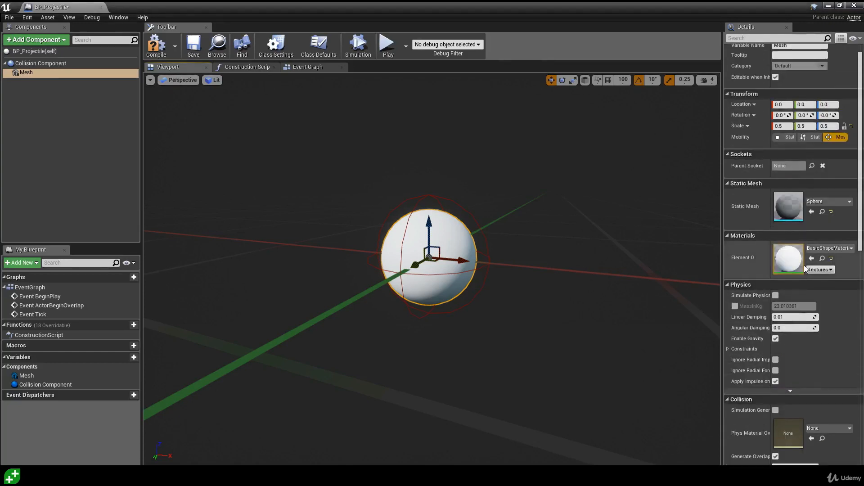
double_click(379, 10)
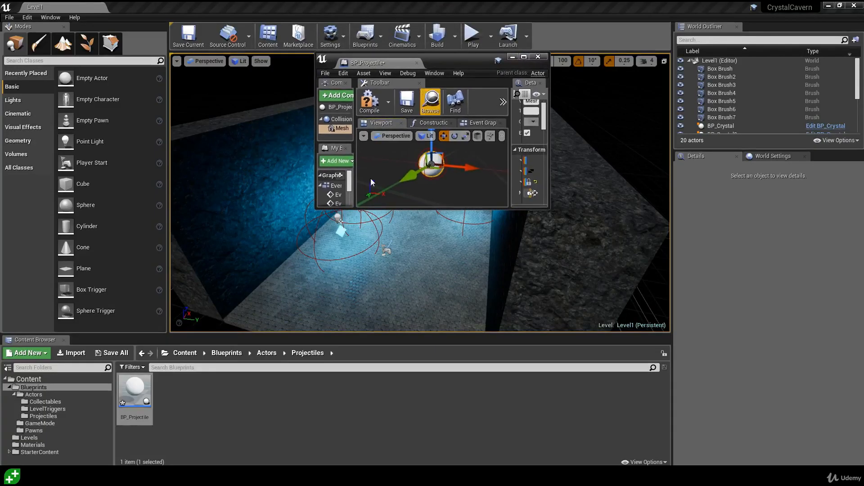
click(39, 452)
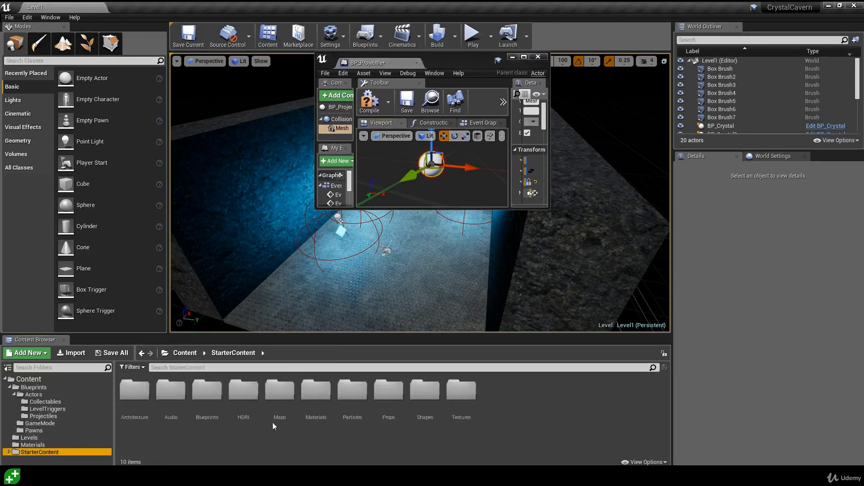
double_click(316, 396)
scroll(420, 424, down, 2)
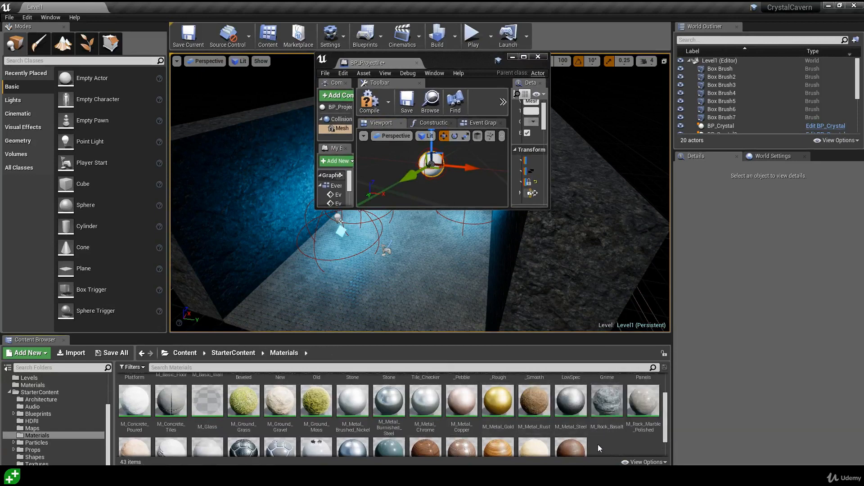
click(485, 410)
click(523, 57)
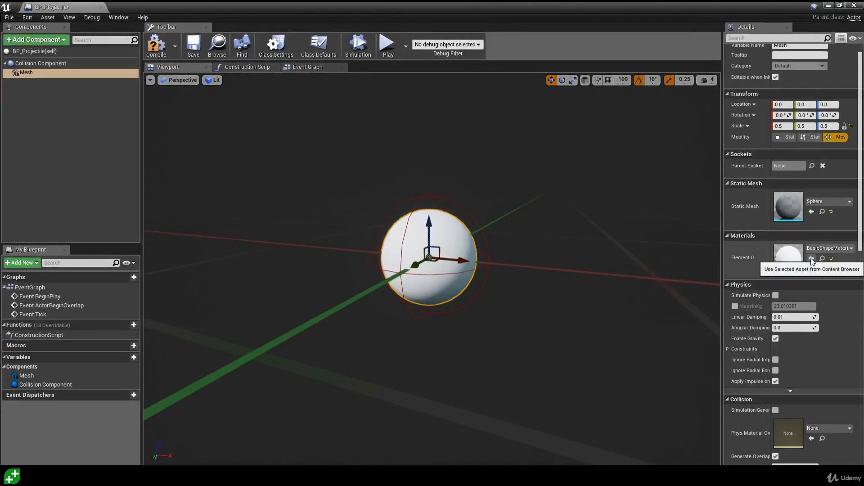
click(812, 259)
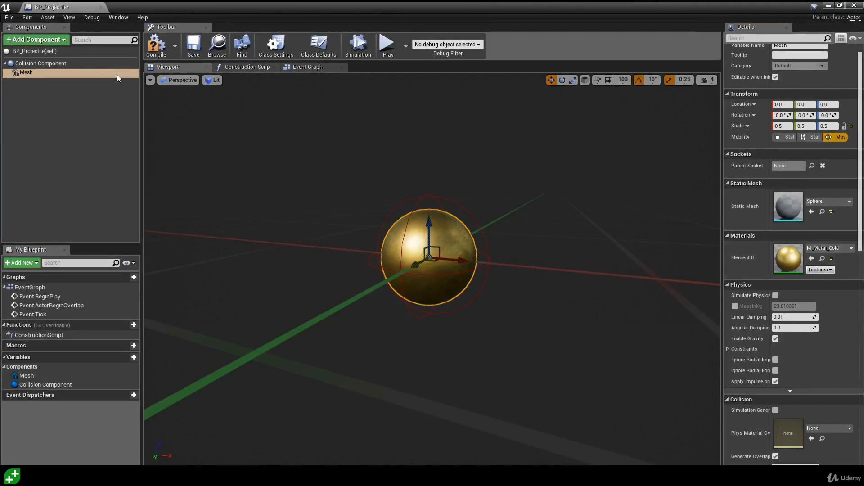
Add a Projectile Movement component to the blueprint.
click(36, 39)
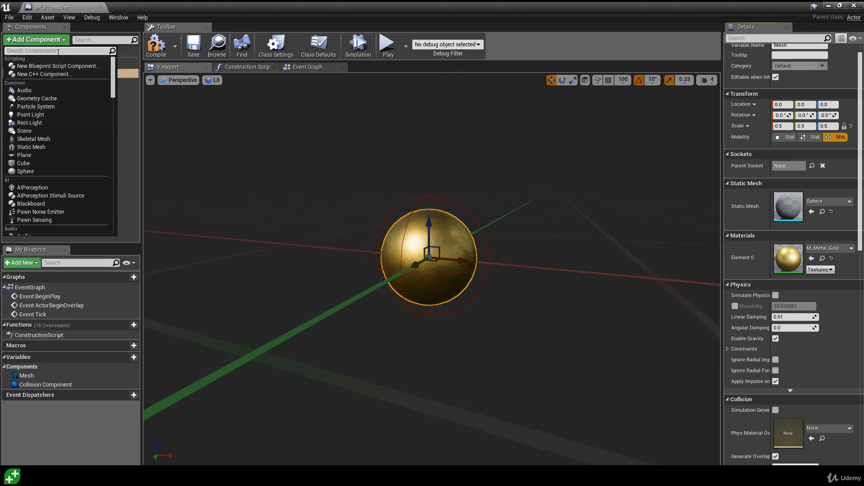
text(projectile)
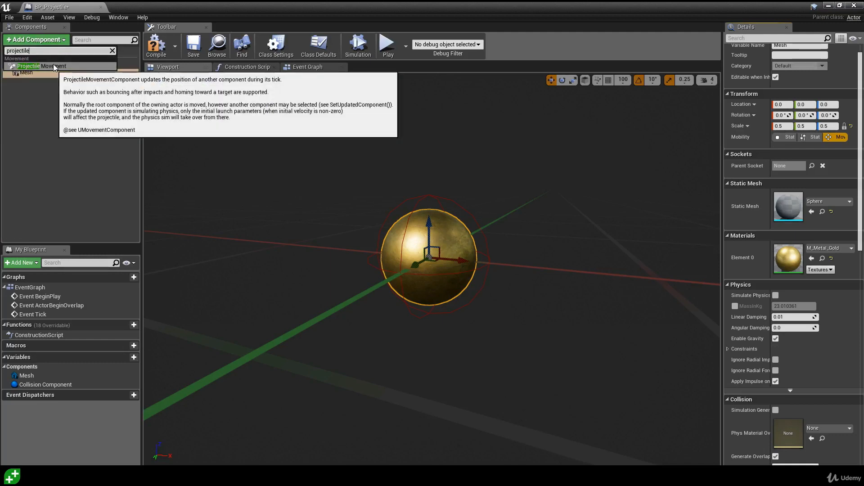
click(53, 65)
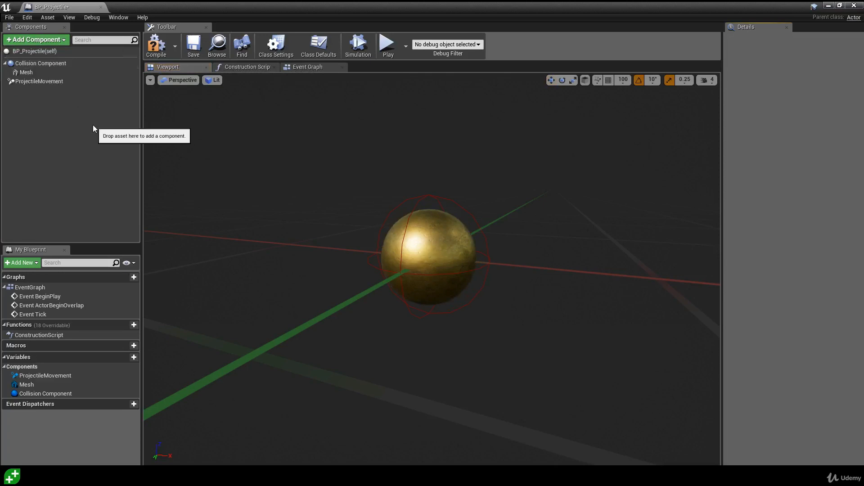
Set the ProjectileMovement component's Initial Speed to 500 and its Projectile Gravity Scale to 0.
click(72, 82)
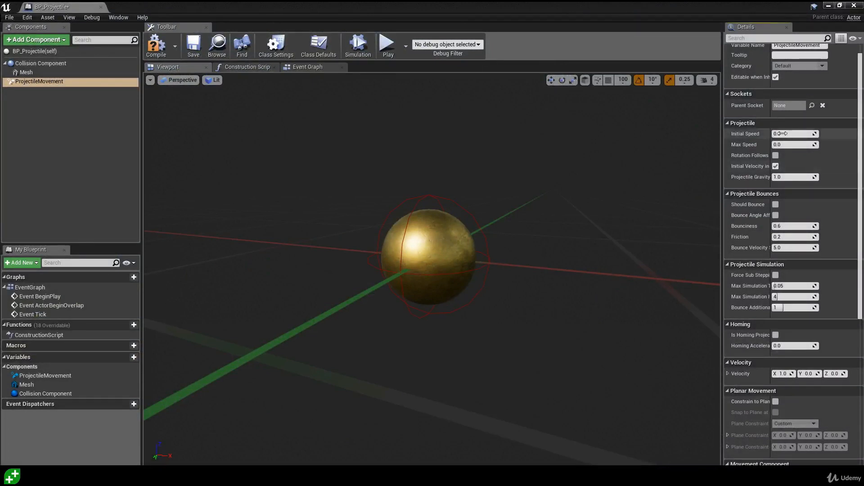
text(500)
key(Return)
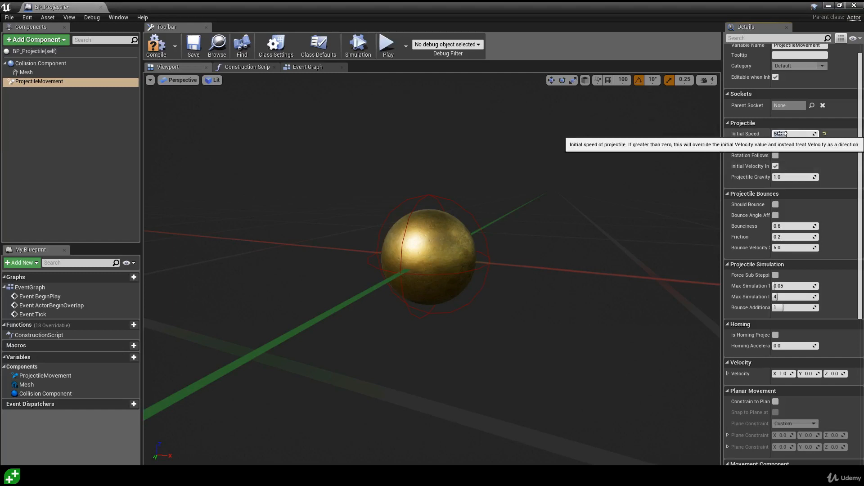
click(784, 178)
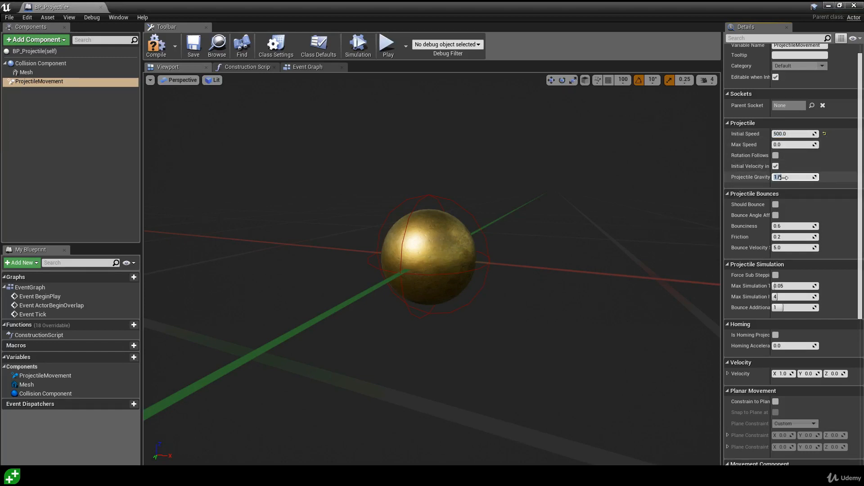
text(0)
key(Return)
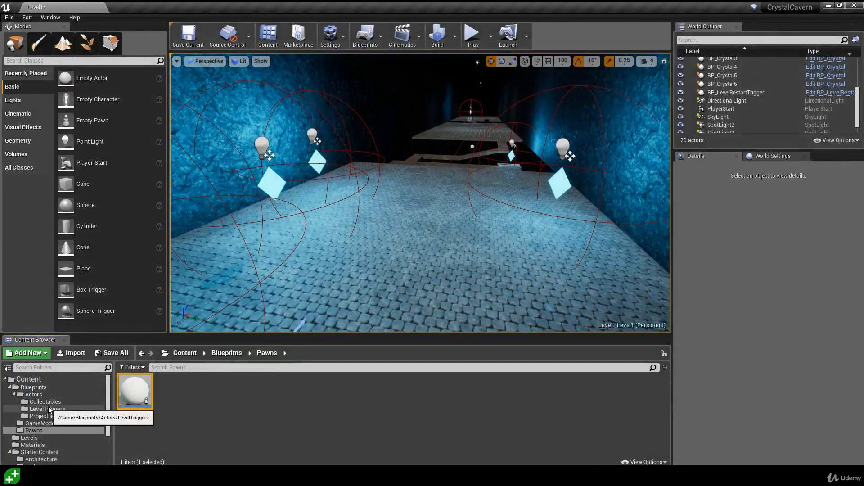
Place a BP_Projectile instance from the Projectiles folder into the level and focus the view on it.
click(43, 416)
drag(134, 391, 355, 117)
key(f)
mouse_move(411, 192)
right_down()
mouse_move(401, 218)
mouse_move(407, 225)
mouse_move(412, 192)
right_up()
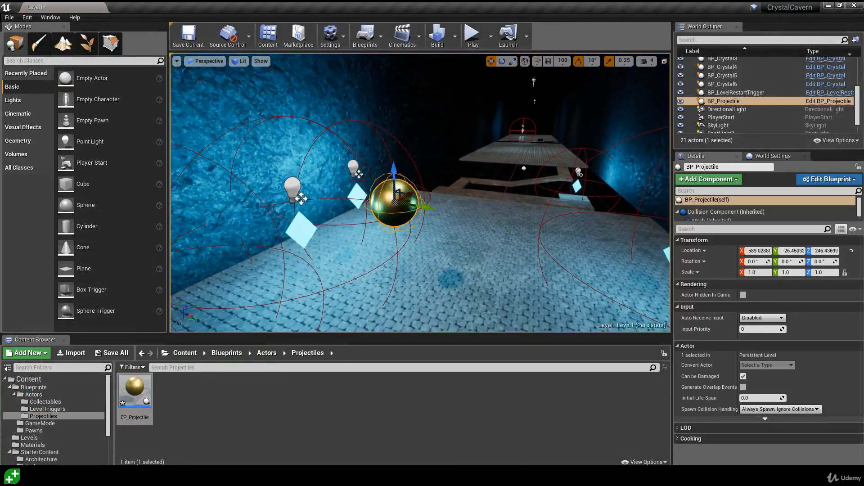
Run the level in Simulate mode to watch the projectile's flight, and stop the simulation.
click(493, 38)
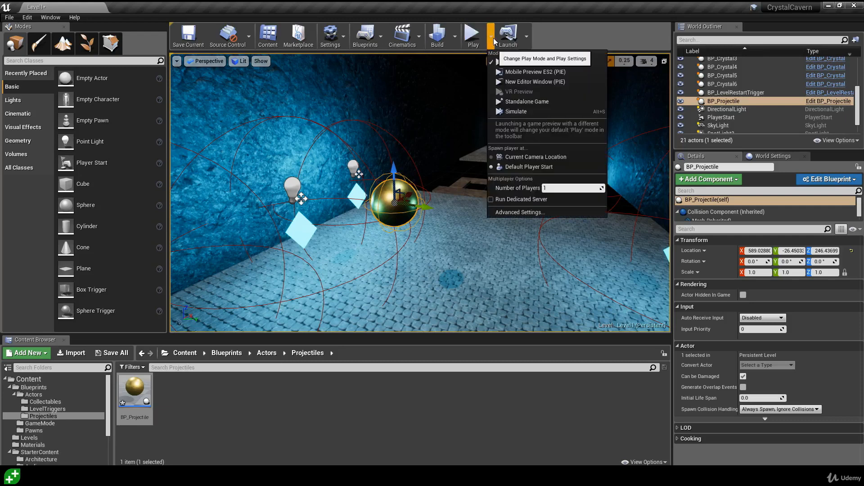
click(525, 112)
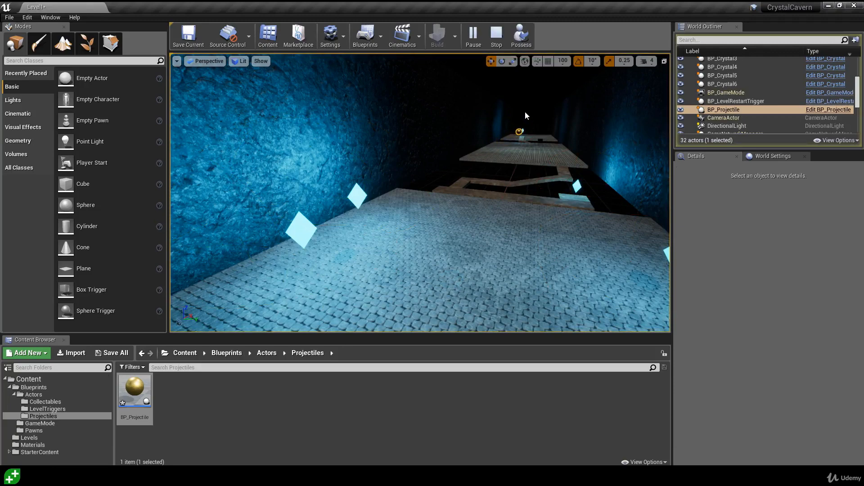
click(503, 36)
Rotate the placed projectile to face another direction and move it along the cavern floor.
right_drag(395, 170, 378, 162)
key(s)
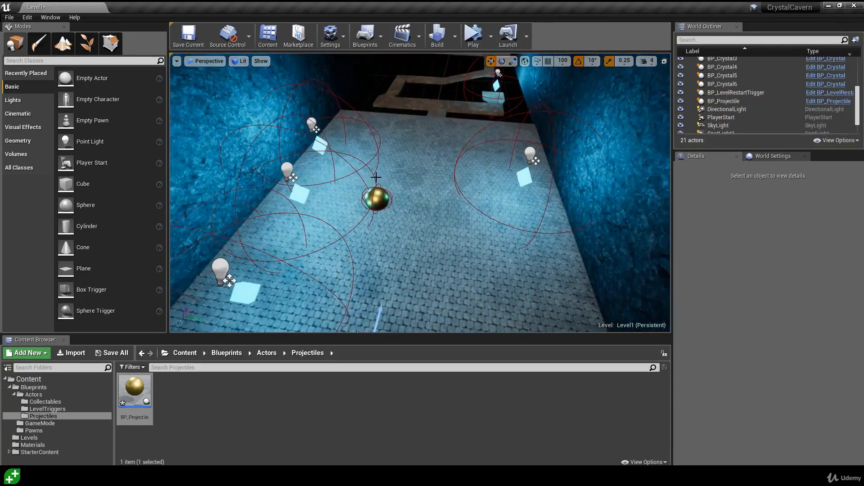
click(377, 200)
key(e)
drag(408, 229, 391, 237)
drag(396, 171, 428, 211)
key(w)
shift+drag(389, 182, 288, 195)
Rerun the level simulation to check the flight direction of the rotated projectile.
key(alt+p)
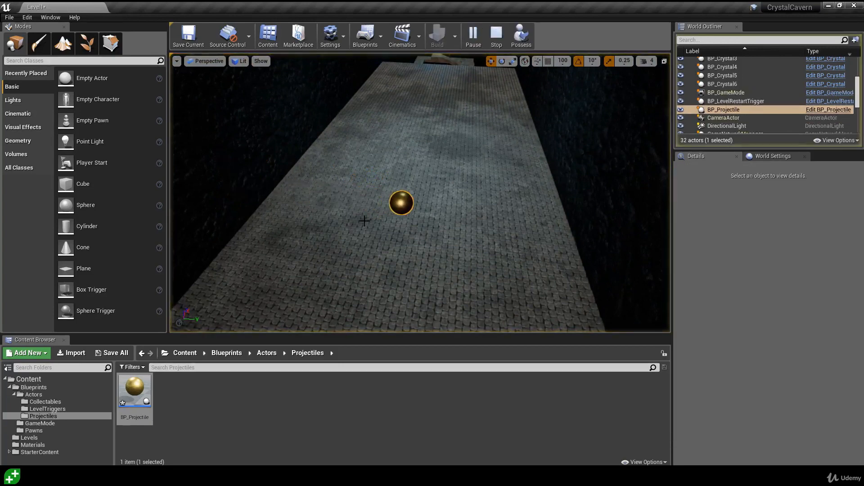
key(Escape)
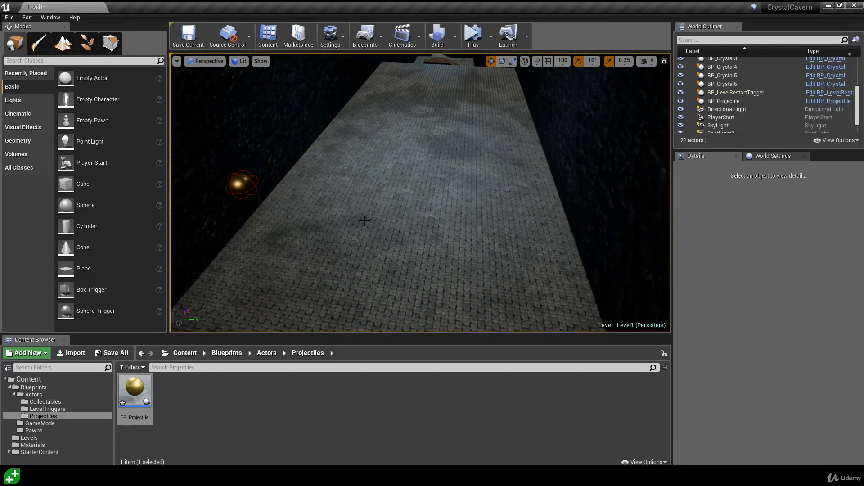
click(474, 35)
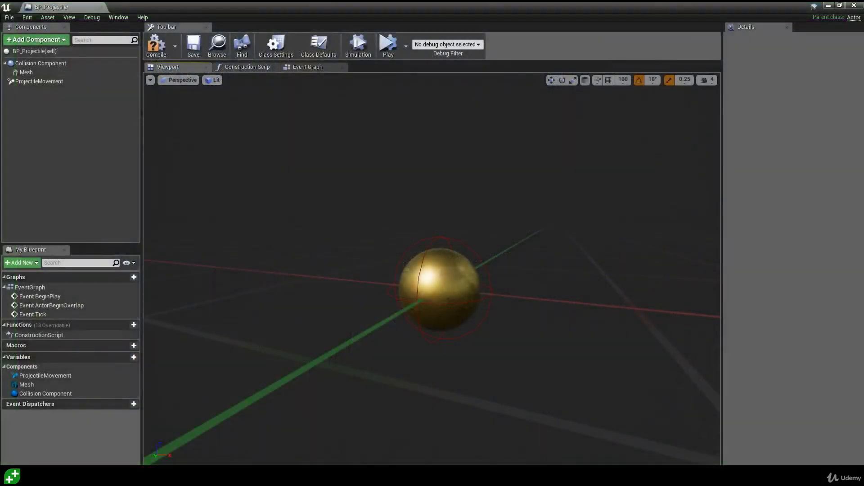
Set the Collision Component's collision preset to BlockAll in the BP_Projectile blueprint.
click(77, 66)
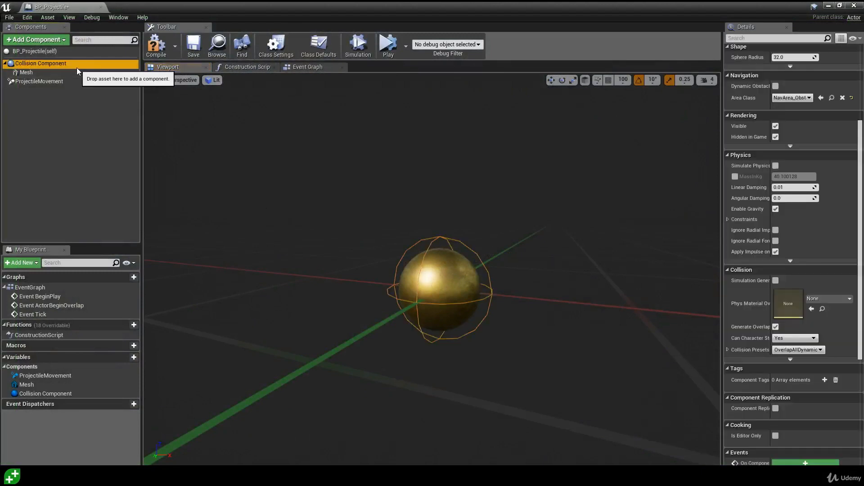
click(781, 351)
click(784, 368)
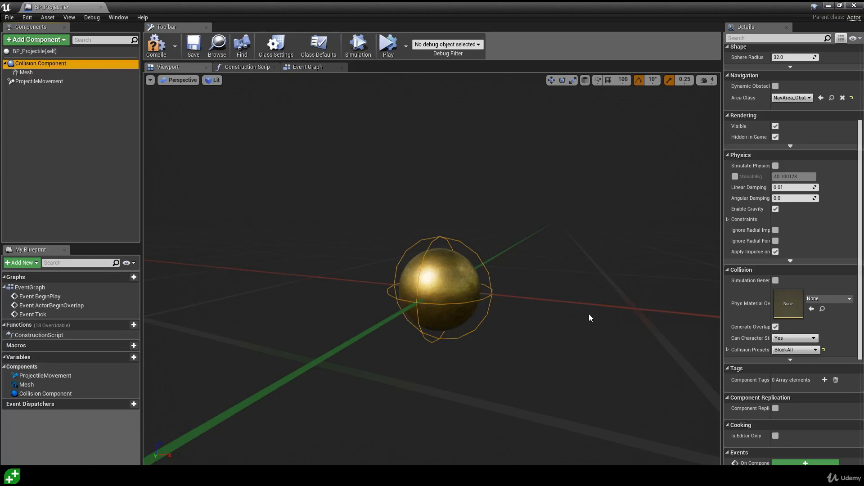
Add an Event Hit node below Event Tick in BP_Projectile's Event Graph.
scroll(785, 317, down, 2)
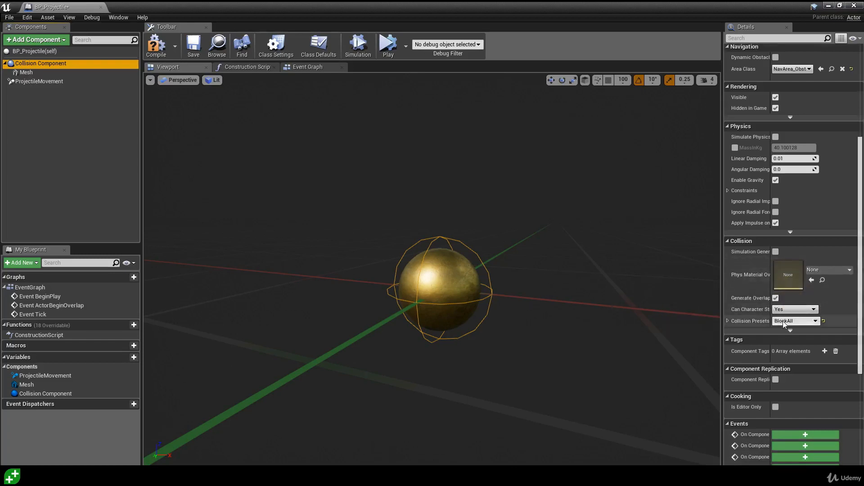
scroll(782, 331, down, 10)
drag(778, 347, 803, 346)
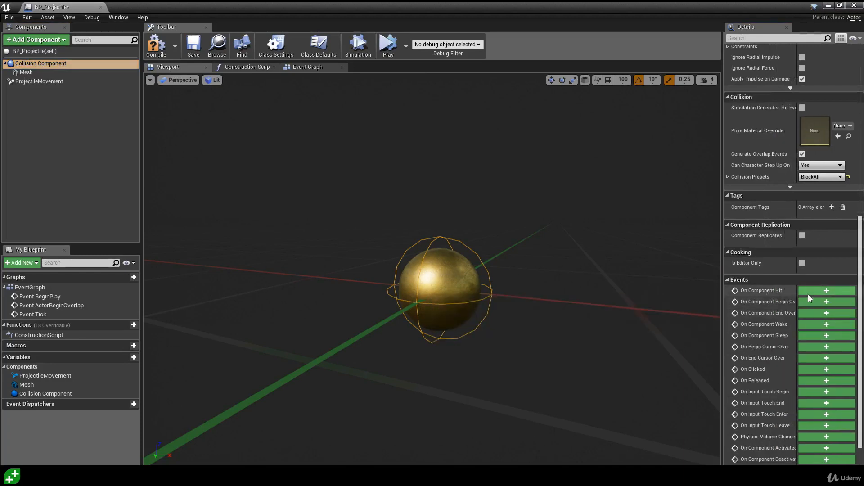
click(311, 67)
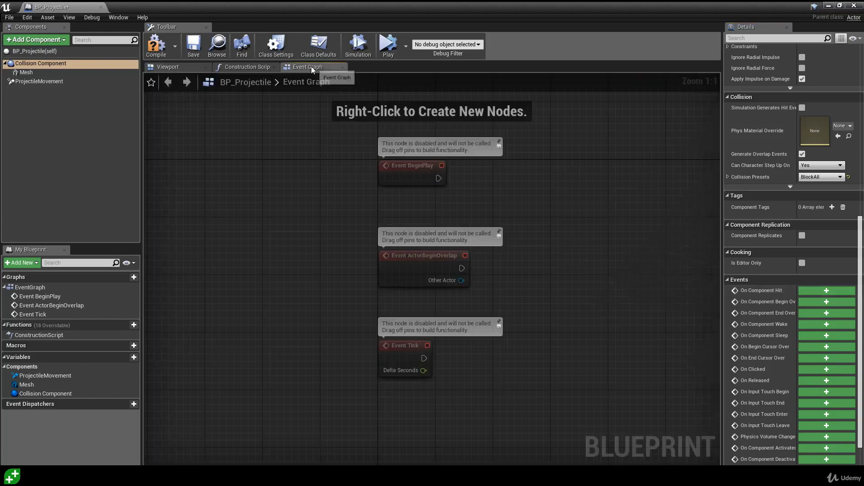
right_drag(538, 292, 462, 184)
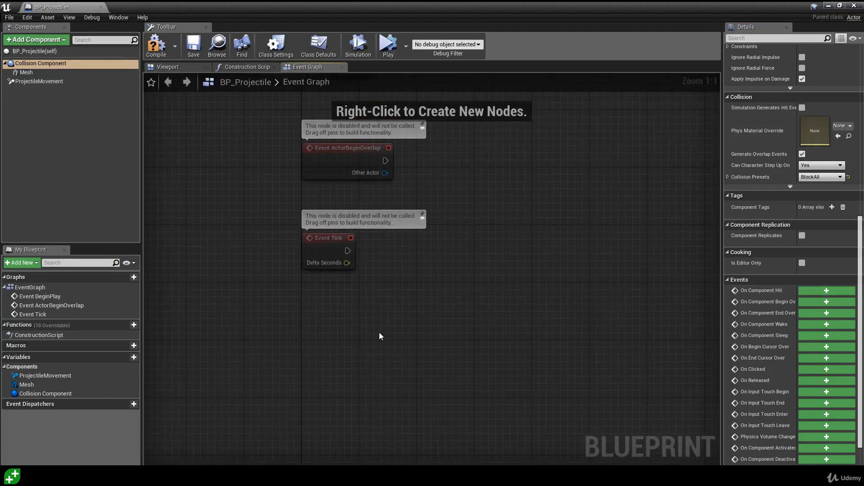
right_click(380, 332)
text(event hit)
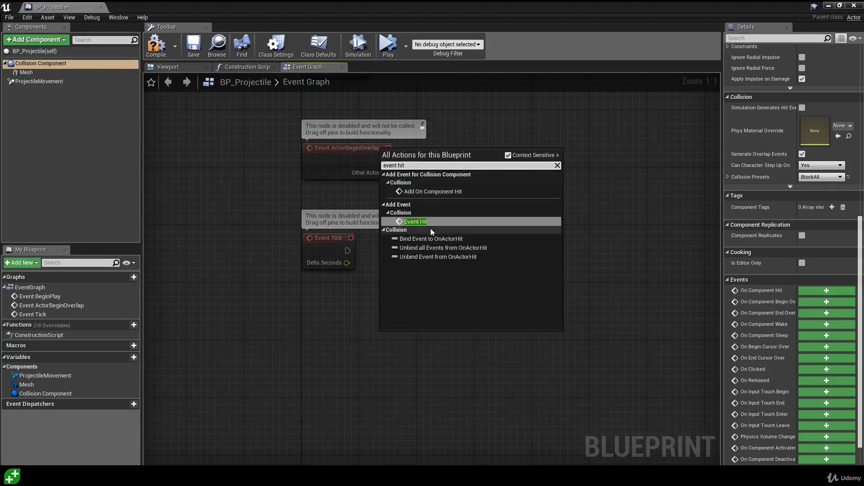
click(434, 223)
right_drag(436, 331, 428, 227)
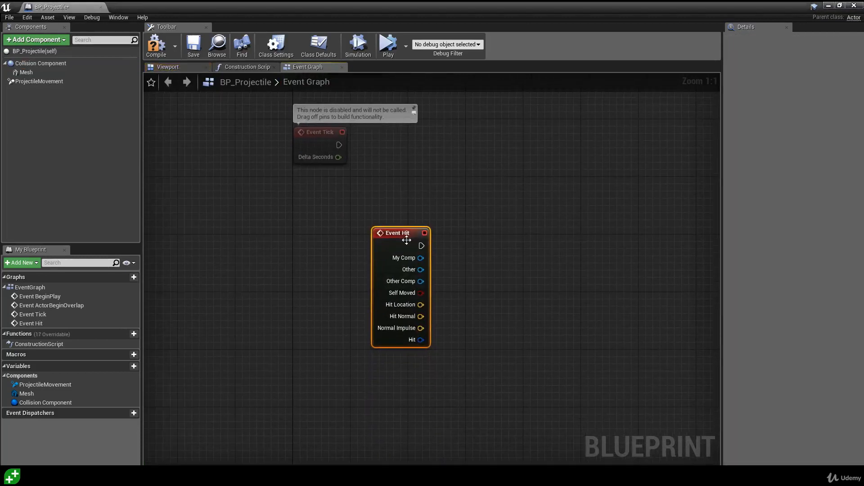
Move the Event Hit node so it lines up directly below the Event Tick node.
drag(407, 242, 330, 243)
right_drag(401, 259, 396, 228)
click(395, 228)
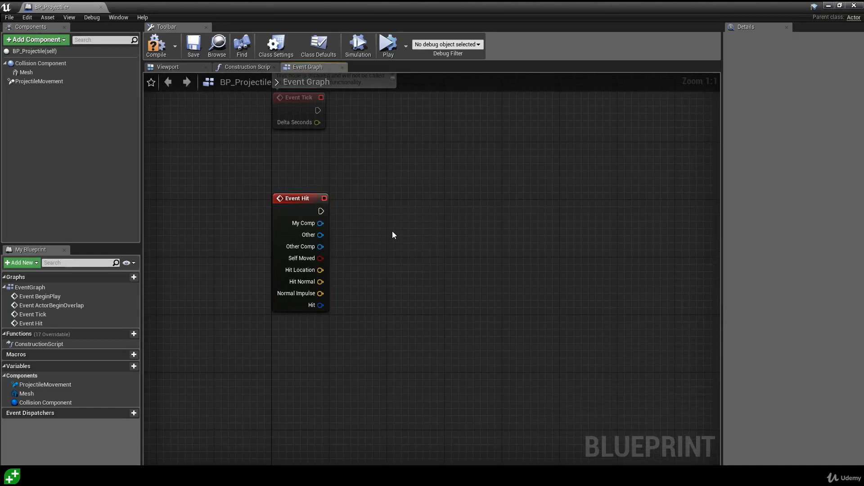
Add a DestroyActor node wired to Event Hit's execution output and align it with the event.
drag(320, 211, 426, 214)
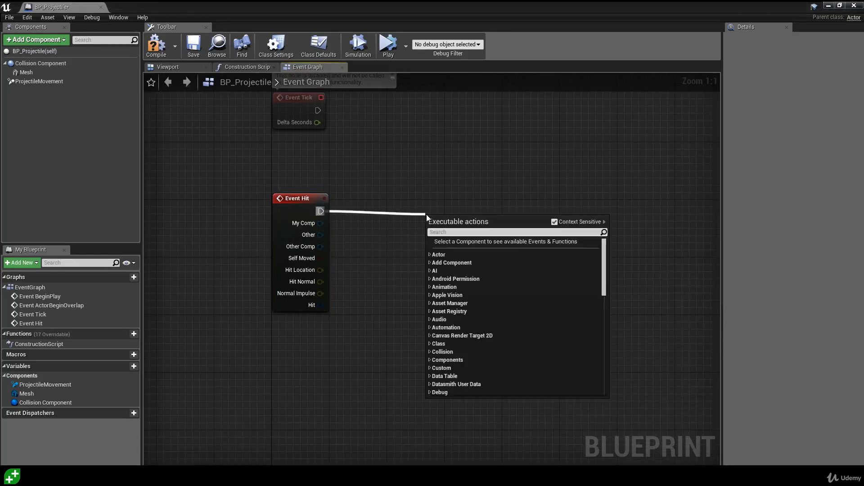
text(destroy actor)
click(482, 249)
drag(447, 232, 421, 199)
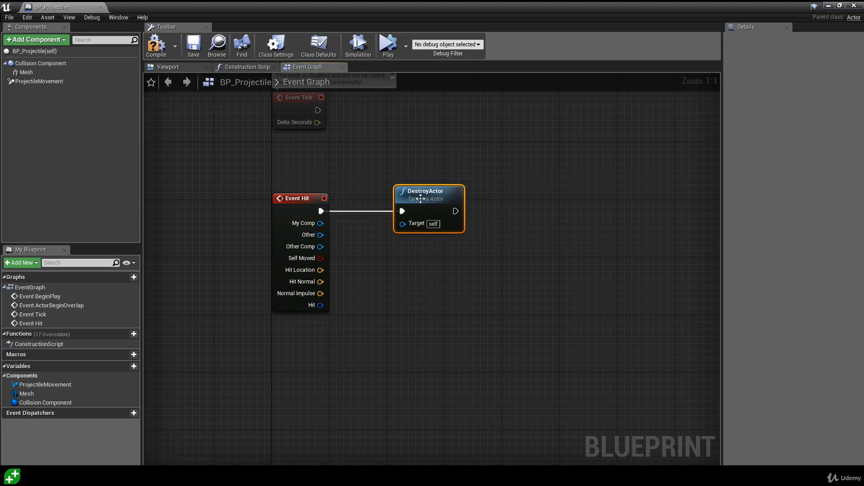
click(444, 171)
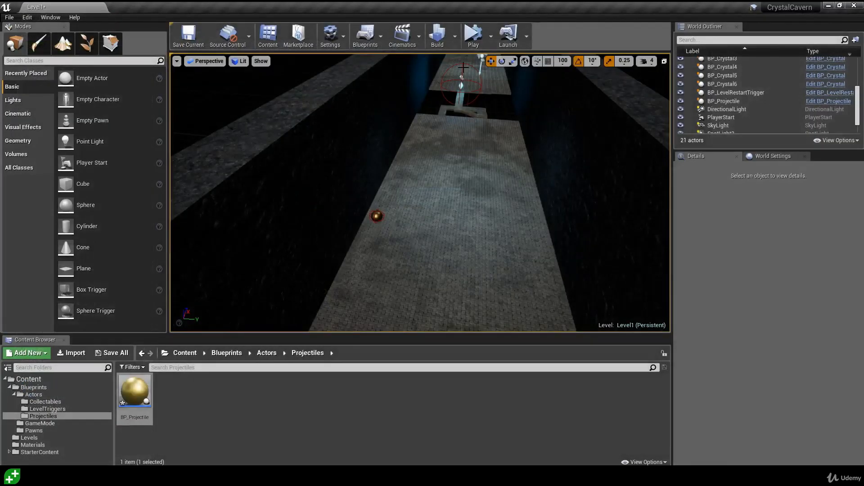
Simulate the level and watch how the projectile behaves when it hits a wall.
click(474, 41)
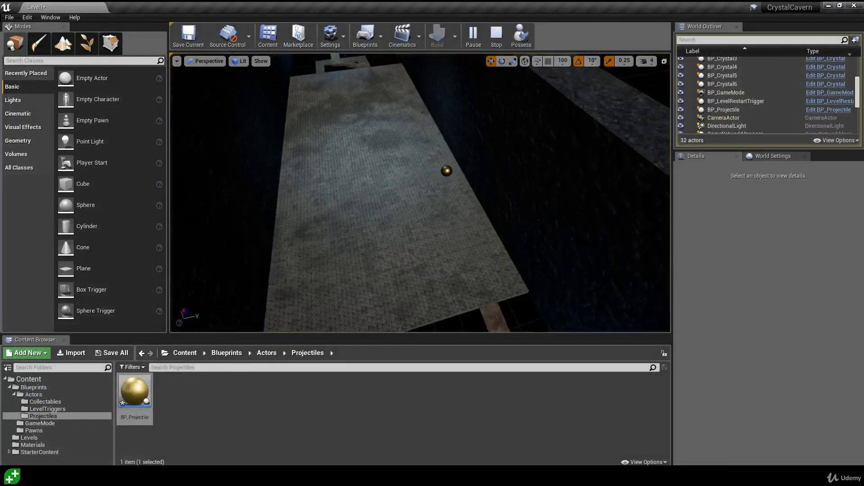
right_drag(419, 194, 391, 194)
key(d)
key(a)
click(495, 41)
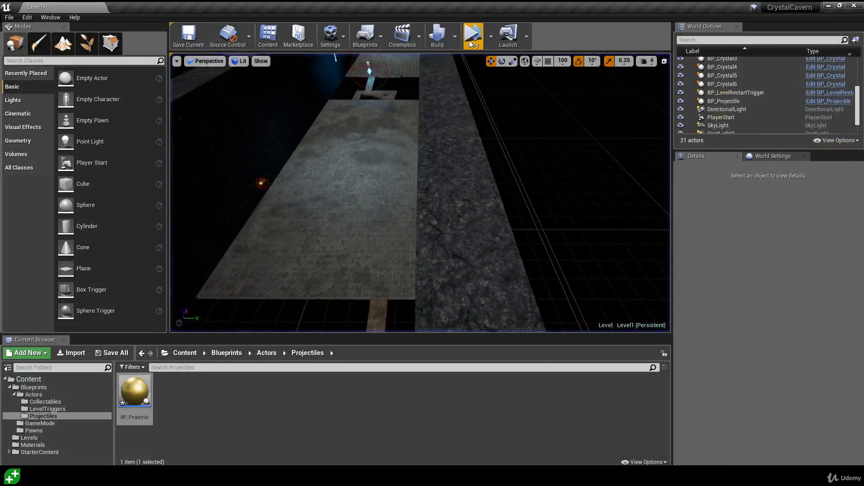
click(476, 41)
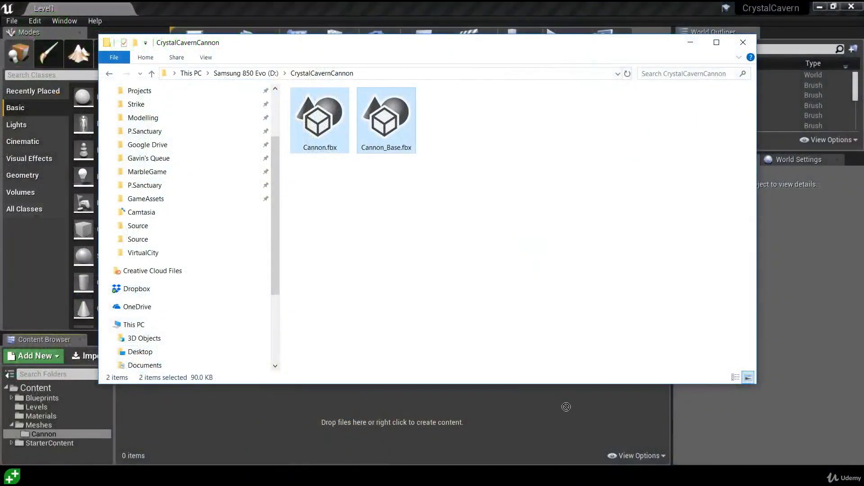
Import Cannon.fbx and Cannon_Base.fbx into the Meshes/Cannon folder and place both meshes in the level.
drag(566, 407, 469, 417)
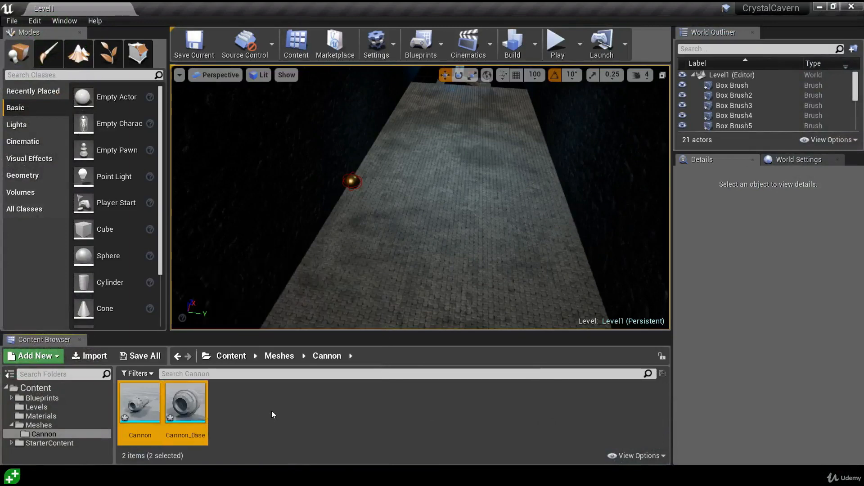
ctrl+click(185, 405)
drag(185, 406, 382, 266)
key(f)
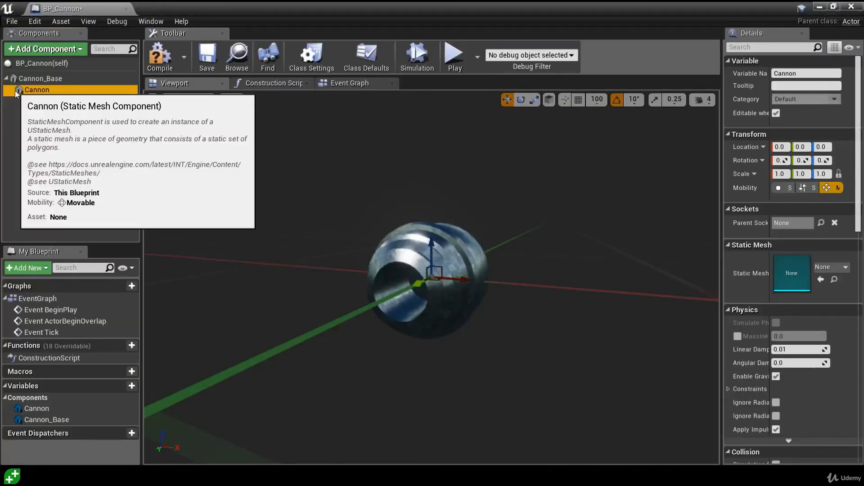
Set the static mesh of BP_Cannon's Cannon component to Cannon.
click(828, 271)
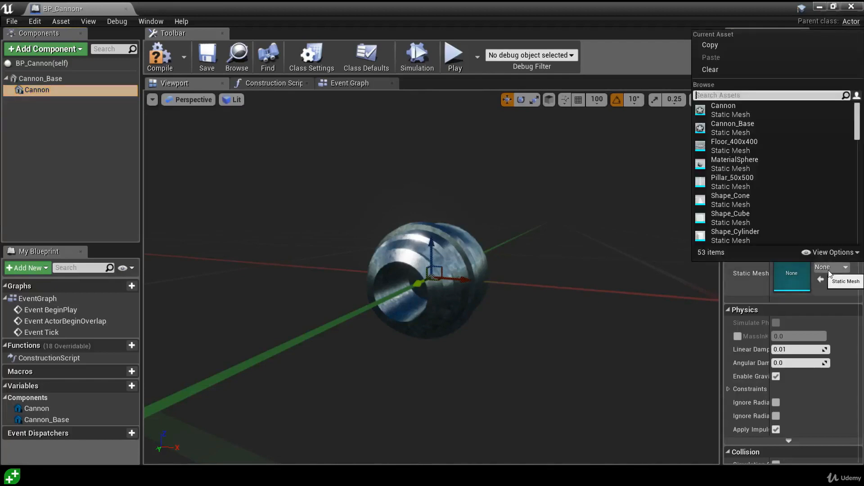
click(731, 112)
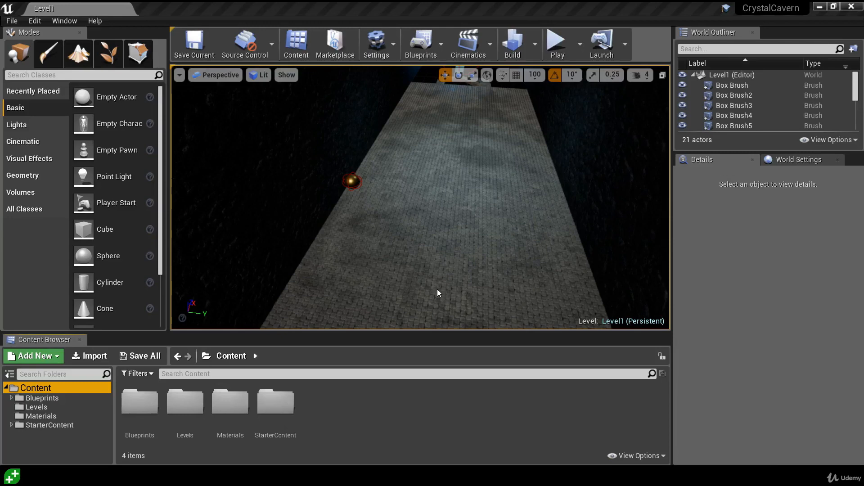
Create a Meshes folder directly under Content.
right_click(83, 386)
click(163, 153)
text(Meshes)
key(Return)
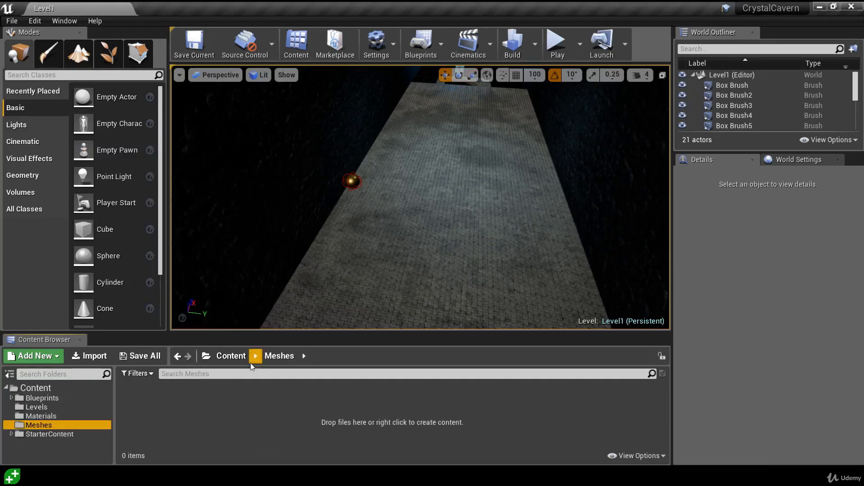
Create a Cannon folder inside Meshes and open it.
click(236, 404)
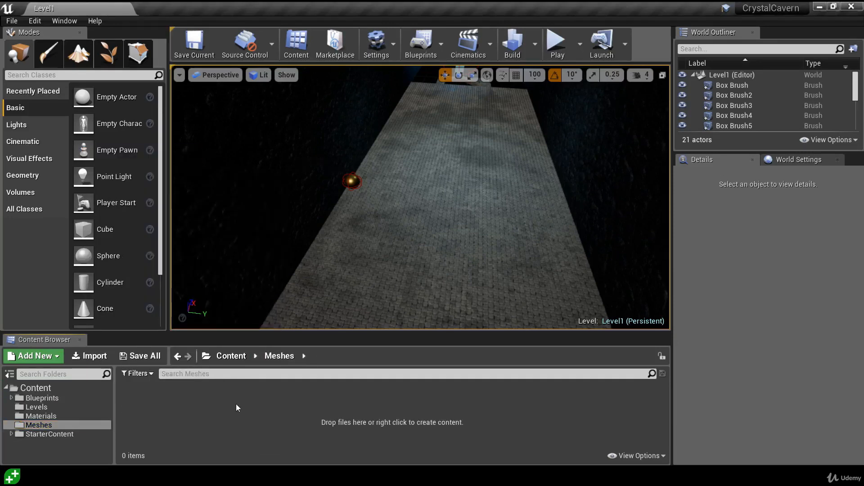
right_click(236, 408)
click(290, 87)
text(Cannon)
key(Return)
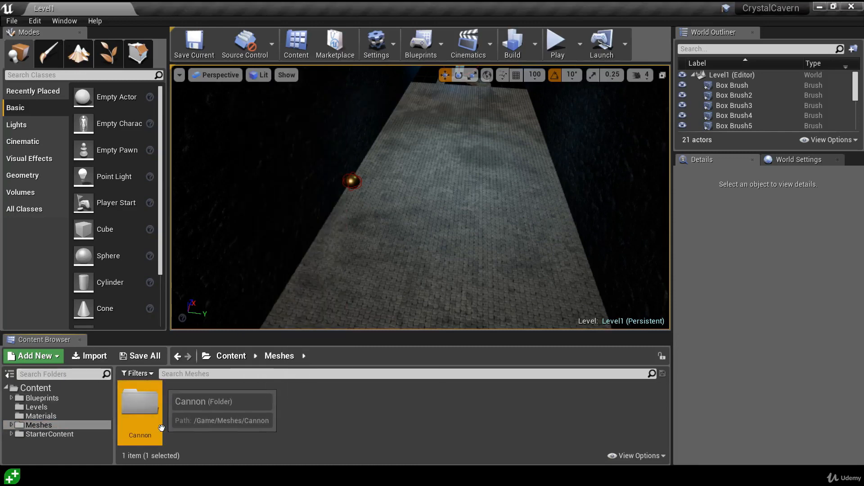
double_click(143, 408)
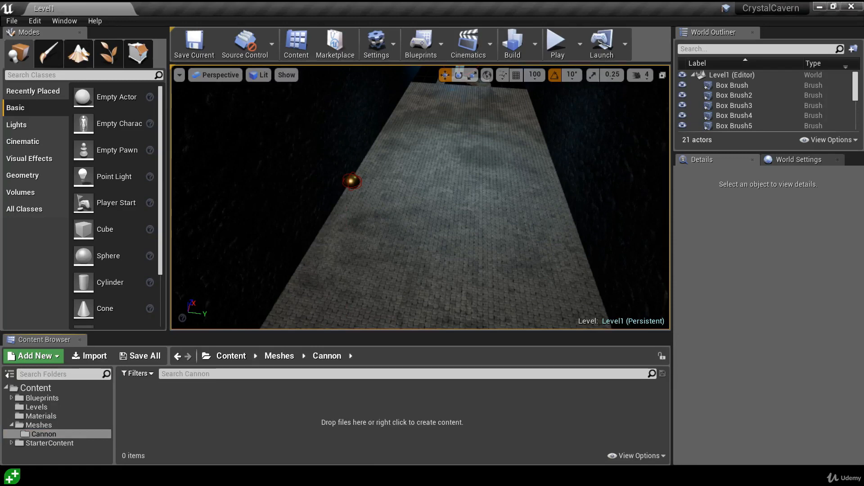
Bring Cannon.fbx and Cannon_Base.fbx from the CrystalCavernCannon folder into Meshes/Cannon, importing all with the current FBX options.
mouse_move(260, 456)
click(104, 432)
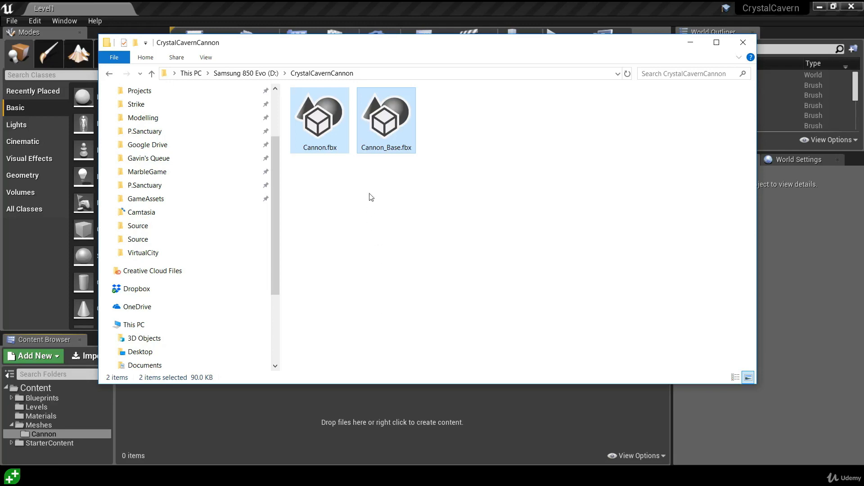
drag(381, 137, 566, 406)
drag(470, 418, 470, 418)
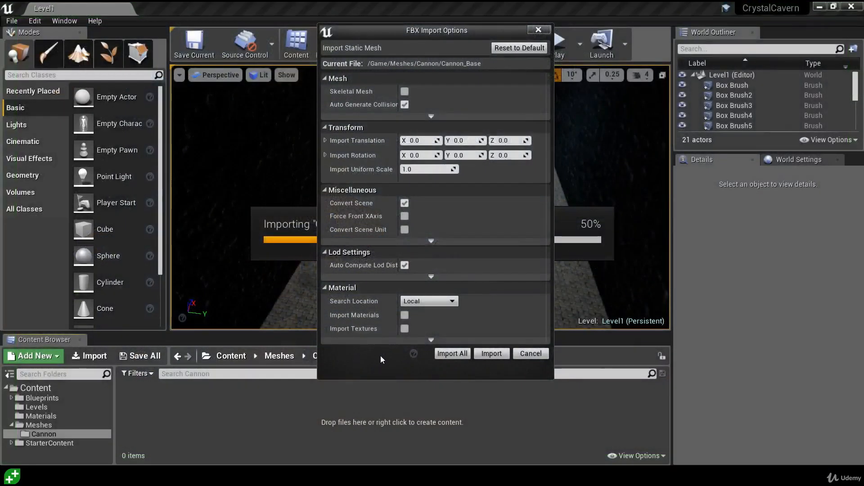
click(453, 354)
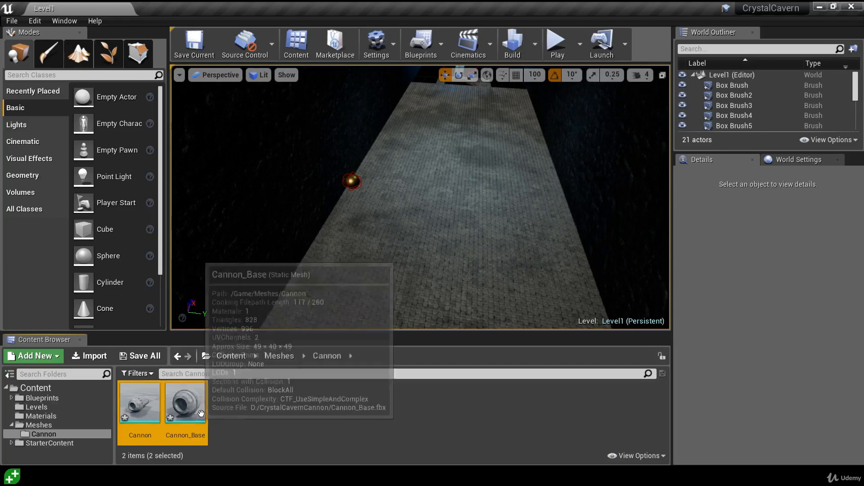
Place the Cannon and Cannon_Base meshes together in the level near the projectile and frame them.
click(165, 419)
click(155, 420)
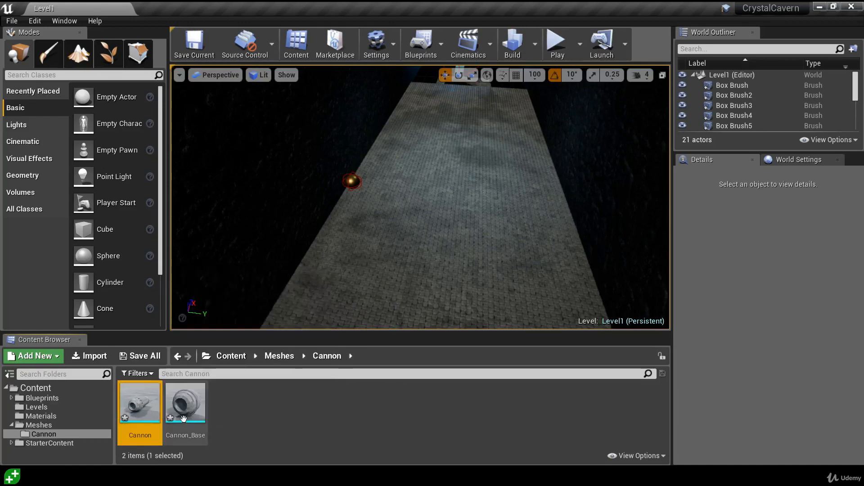
ctrl+click(191, 414)
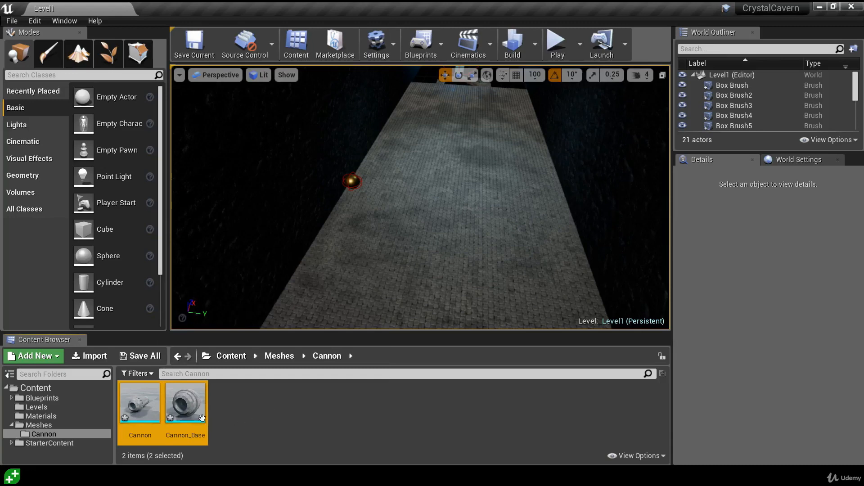
drag(208, 422, 362, 165)
right_drag(362, 165, 370, 173)
key(f)
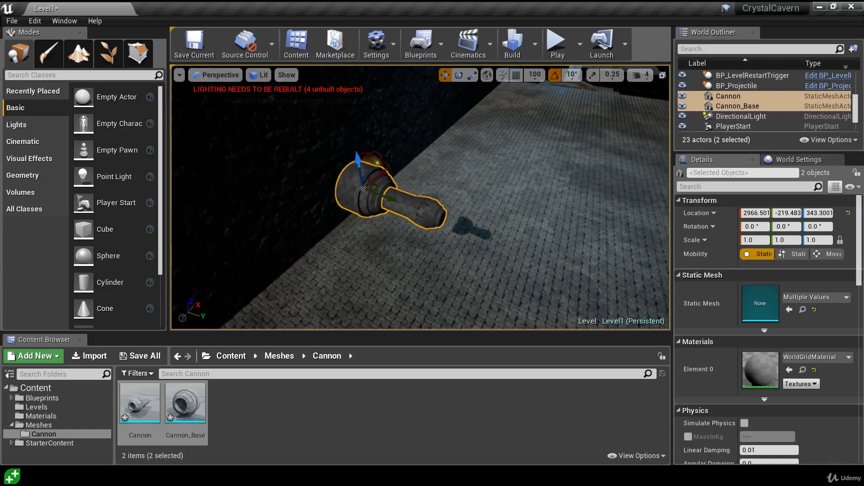
click(329, 407)
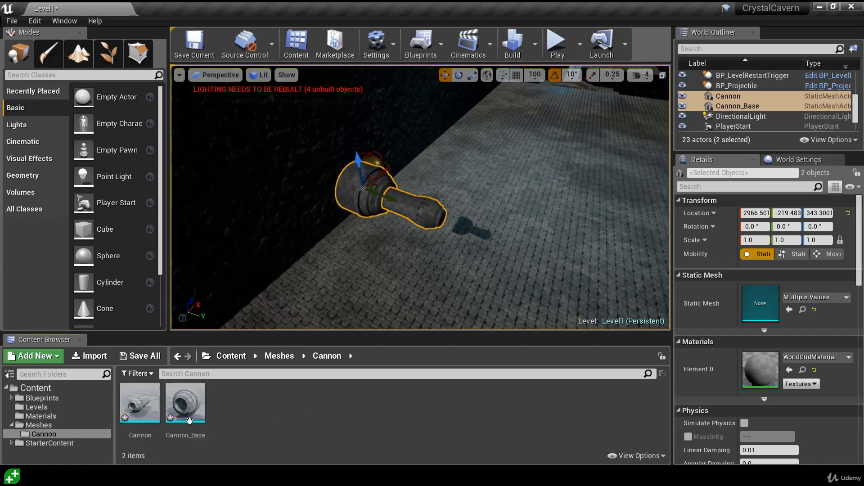
Assign the M_Metal_Chrome material to the Cannon static mesh.
double_click(155, 415)
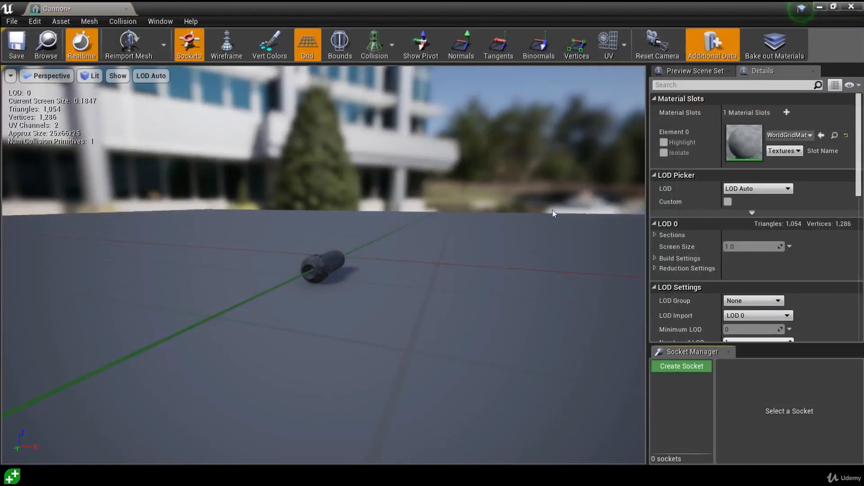
click(777, 136)
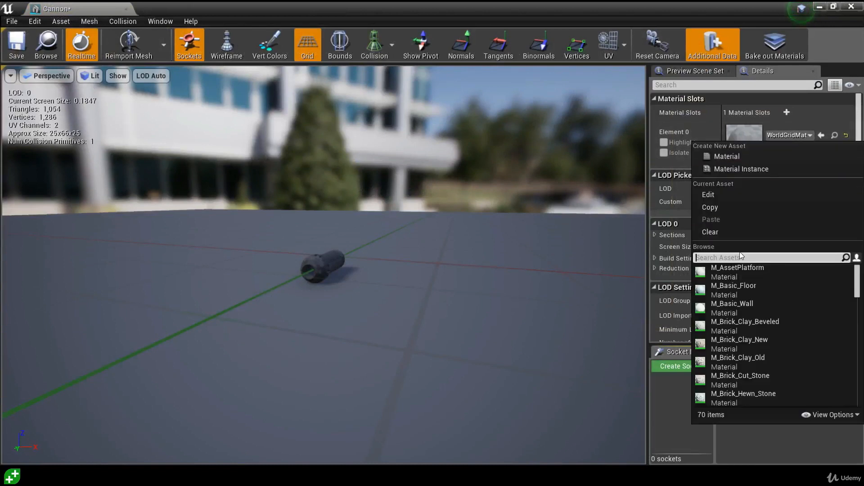
text(metal)
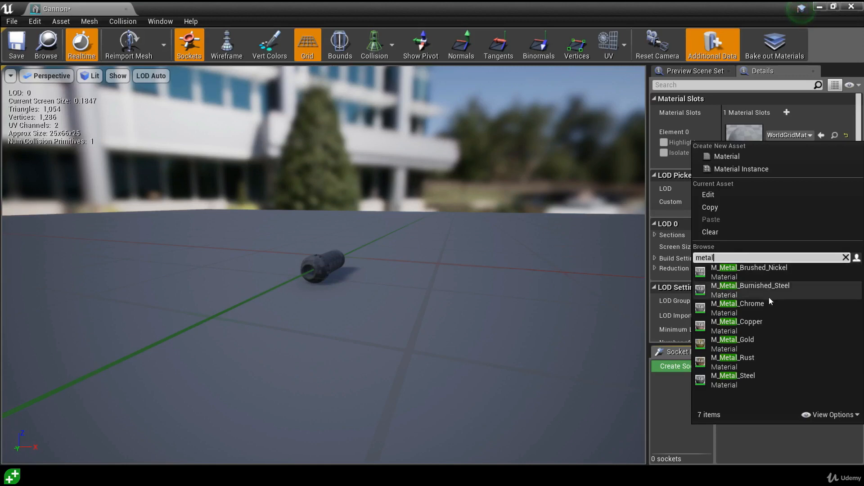
click(760, 308)
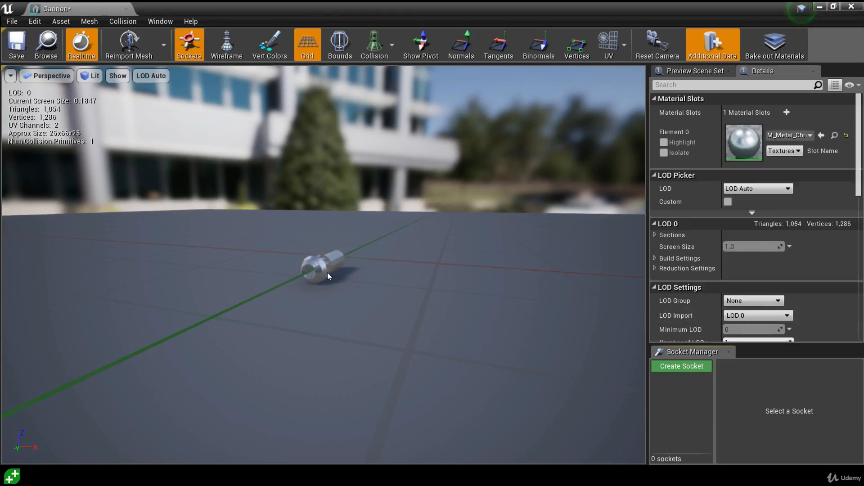
click(127, 8)
Assign the M_Metal_Burnished_Steel material to the Cannon_Base static mesh.
double_click(184, 408)
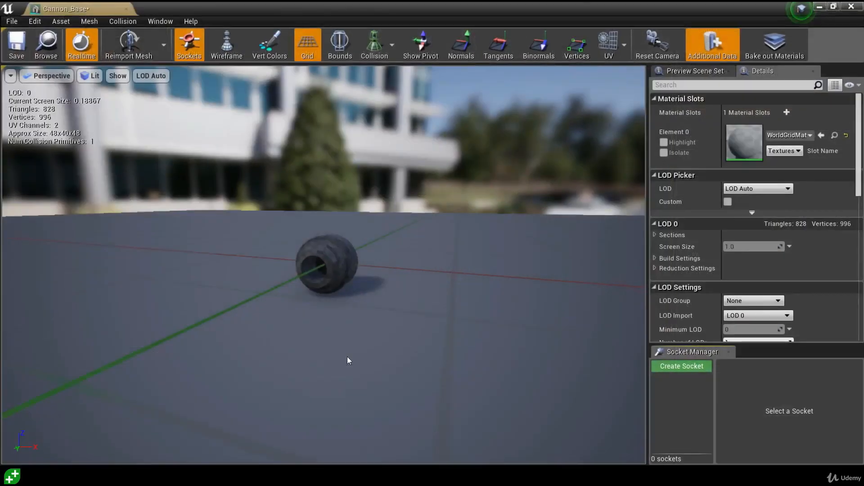
click(789, 134)
text(metal)
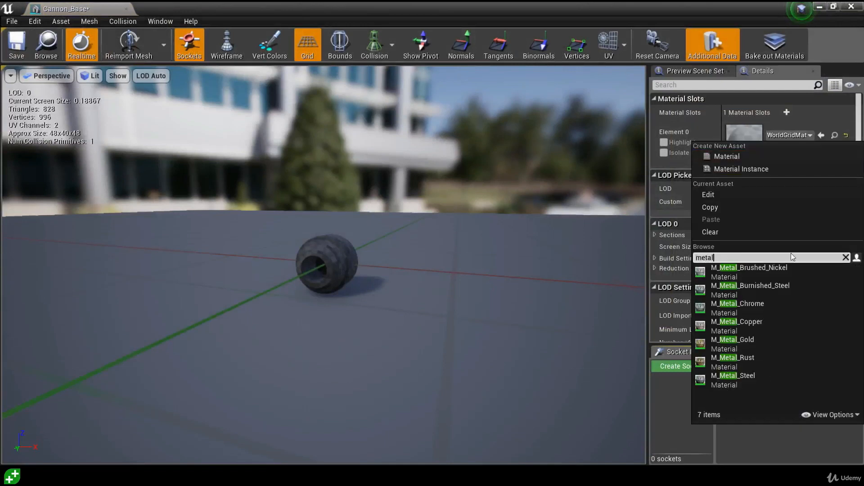
click(789, 295)
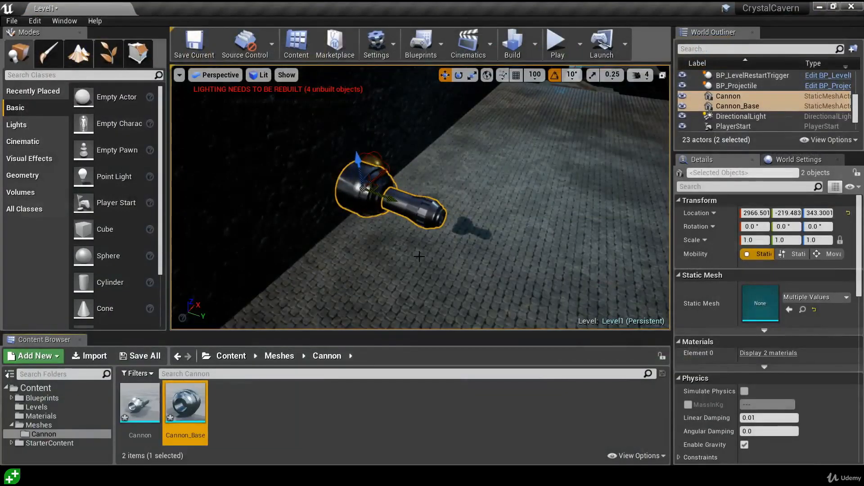
Delete the BP_Projectile from the level and inspect the two placed cannon meshes.
right_drag(437, 241, 340, 234)
click(444, 225)
key(Delete)
right_drag(444, 228, 391, 234)
click(356, 213)
right_drag(477, 257, 417, 230)
key(Escape)
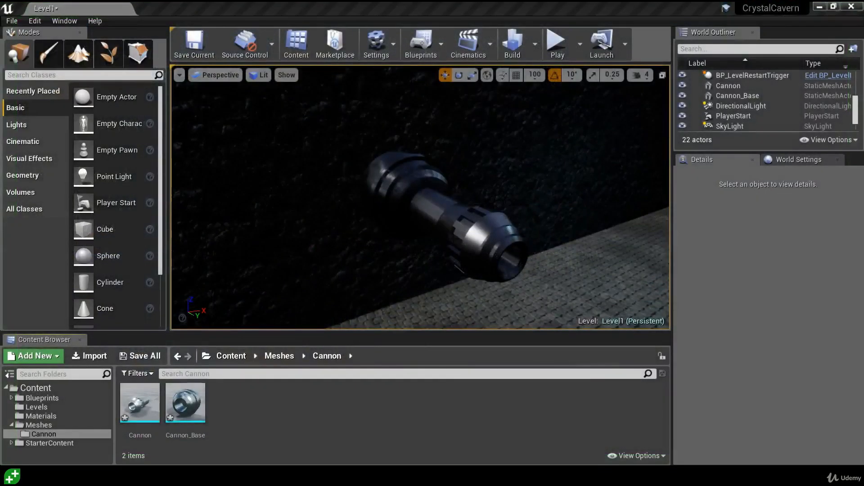
Delete the placed Cannon and Cannon_Base meshes from the level.
click(452, 227)
key(Delete)
click(398, 189)
key(Delete)
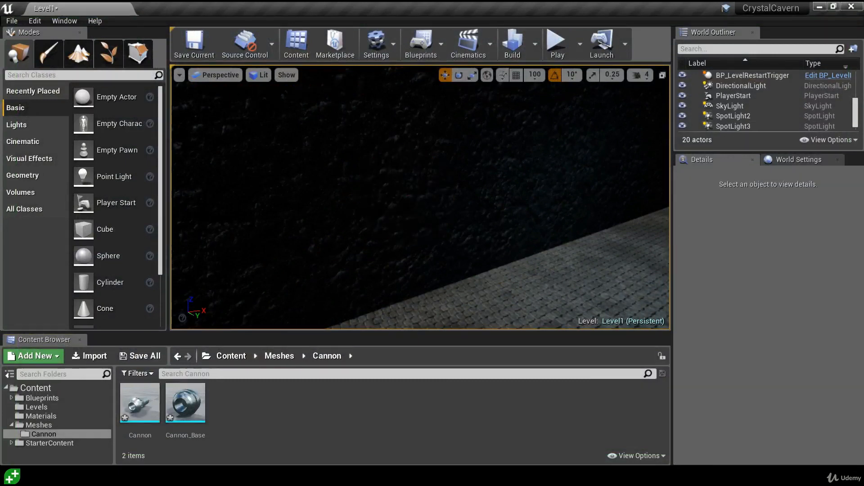
Create a Cannon folder inside Blueprints/Actors and open it.
click(48, 399)
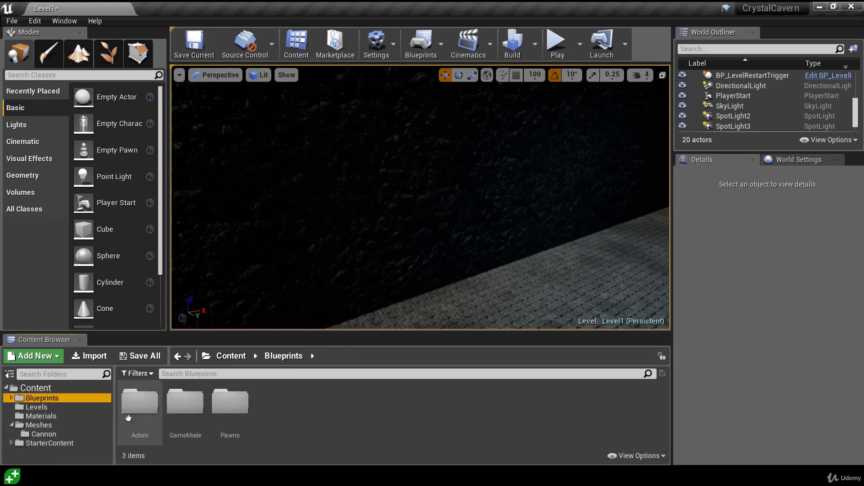
double_click(140, 402)
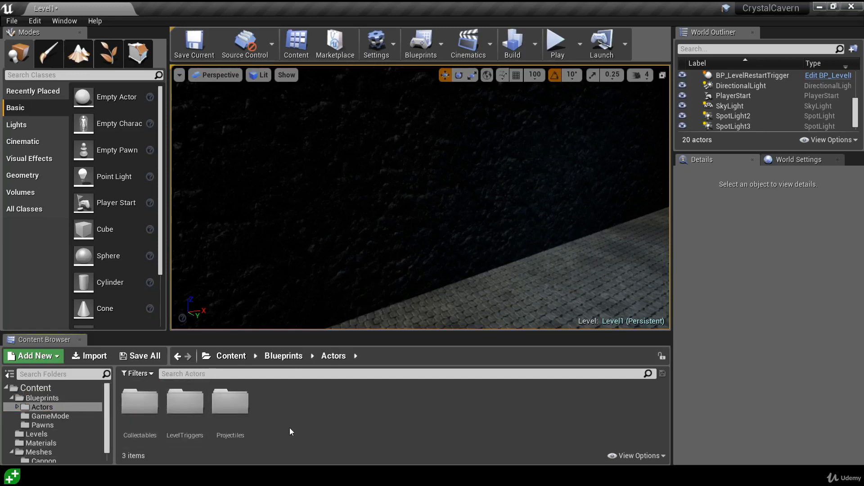
right_click(290, 428)
click(356, 111)
text(Cannons)
key(BackSpace)
key(Return)
double_click(133, 431)
Create an Actor blueprint class named BP_Cannon in the Cannon folder and open it for editing.
right_click(169, 422)
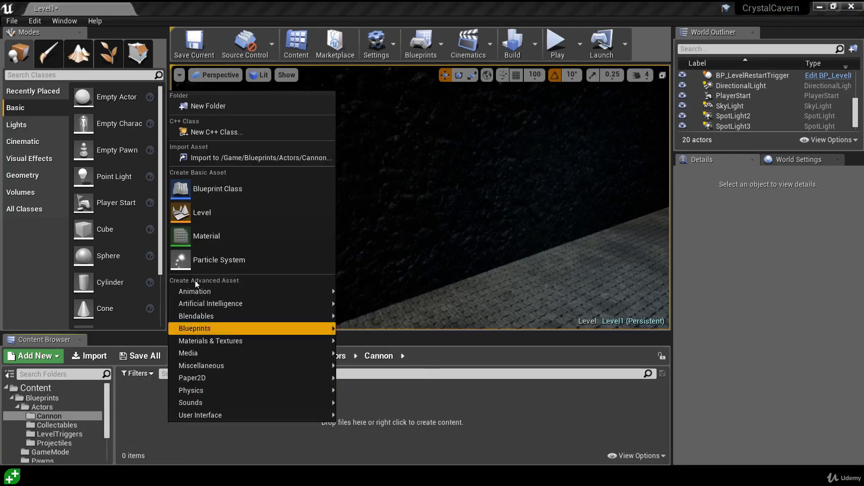
click(241, 191)
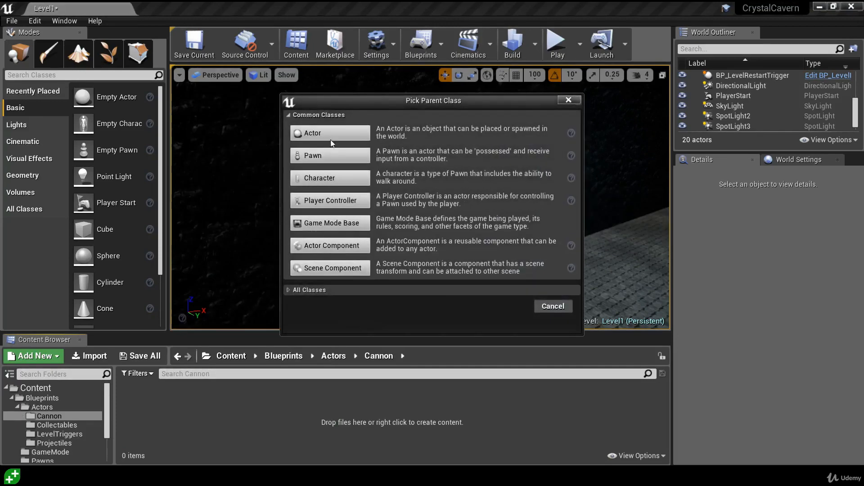
click(314, 132)
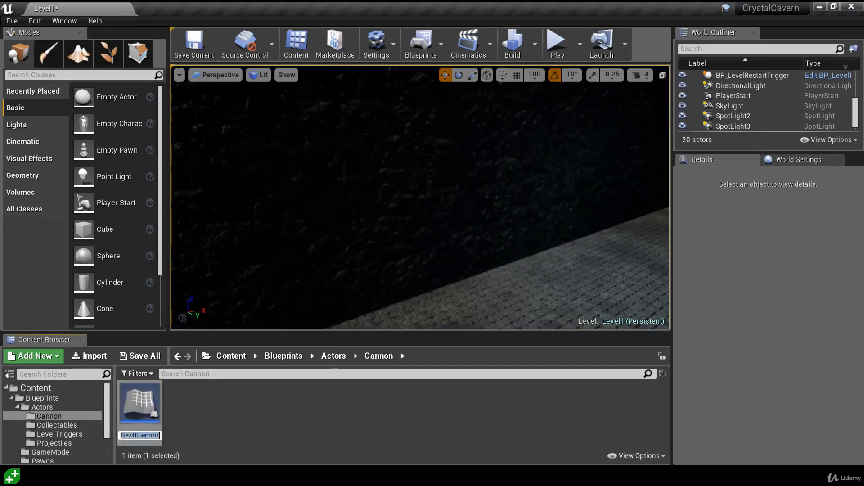
text(BP_Cannon)
key(Return)
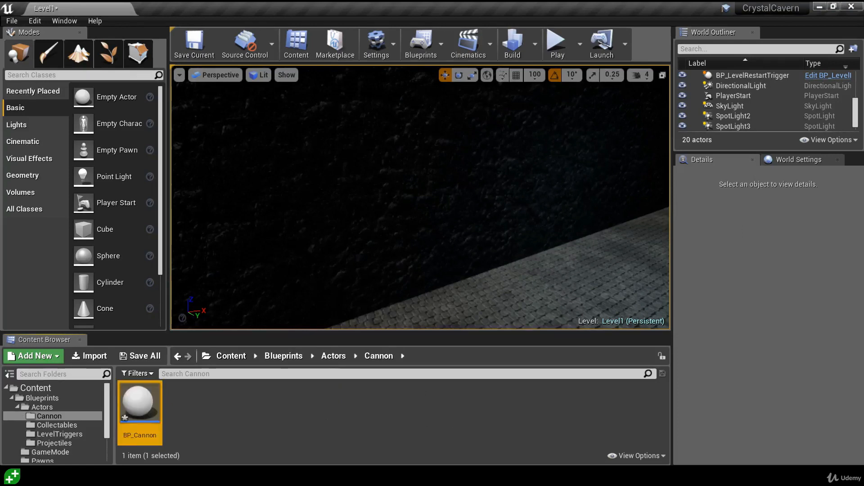
double_click(140, 403)
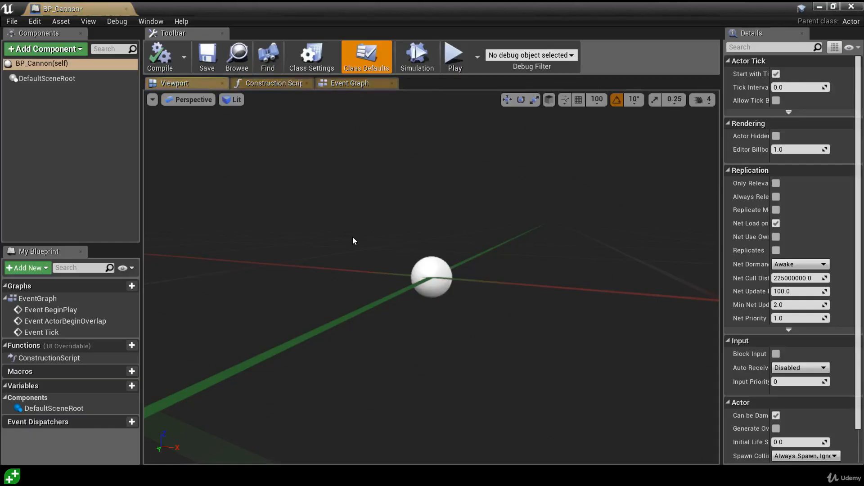
Add a Static Mesh component named Cannon_Base to the BP_Cannon blueprint.
click(43, 51)
text(static)
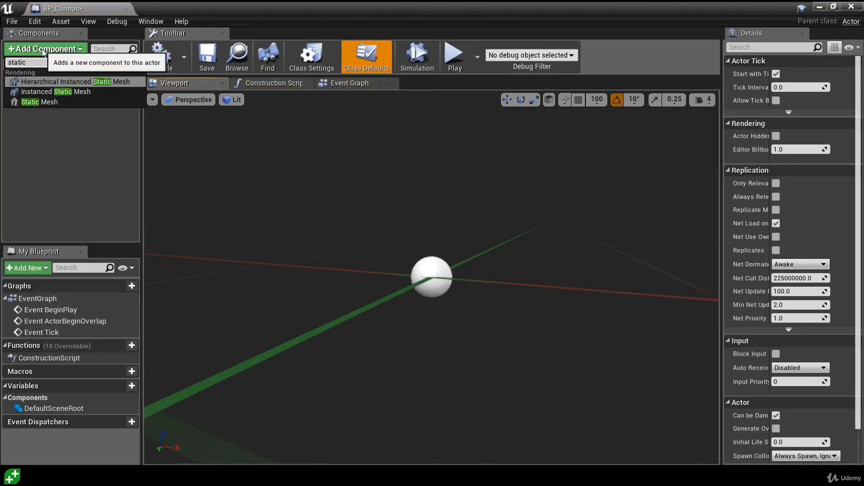
click(97, 102)
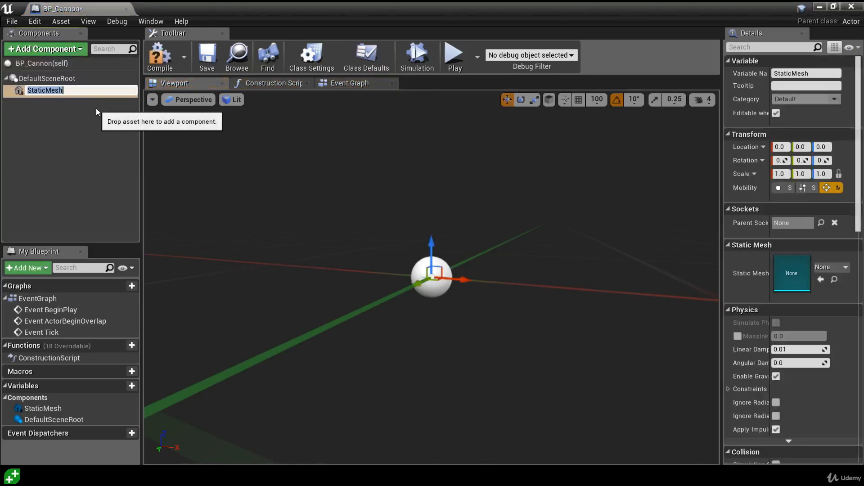
text(Cannon_Base)
key(Return)
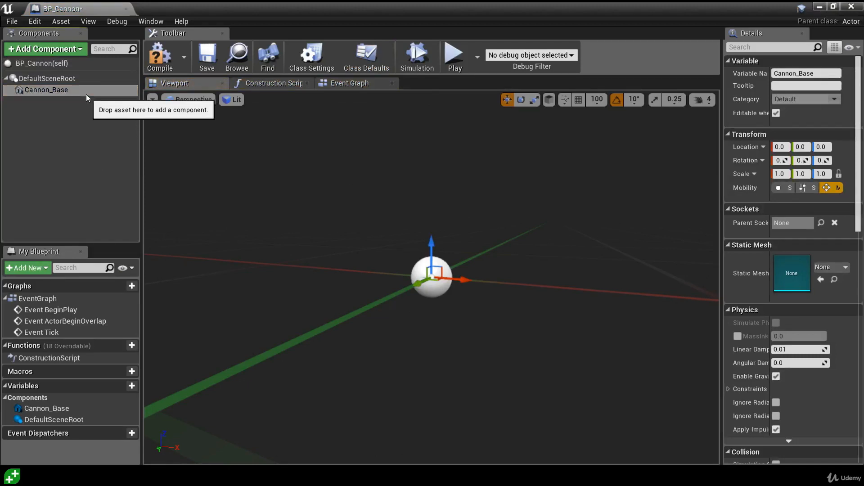
Make the Cannon_Base component the root in place of DefaultSceneRoot and assign it the Cannon_Base static mesh.
drag(84, 91, 77, 79)
click(63, 82)
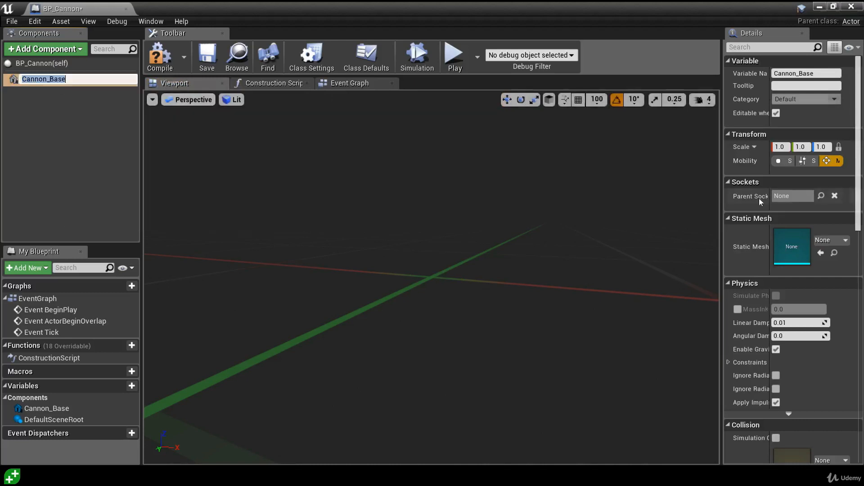
click(836, 241)
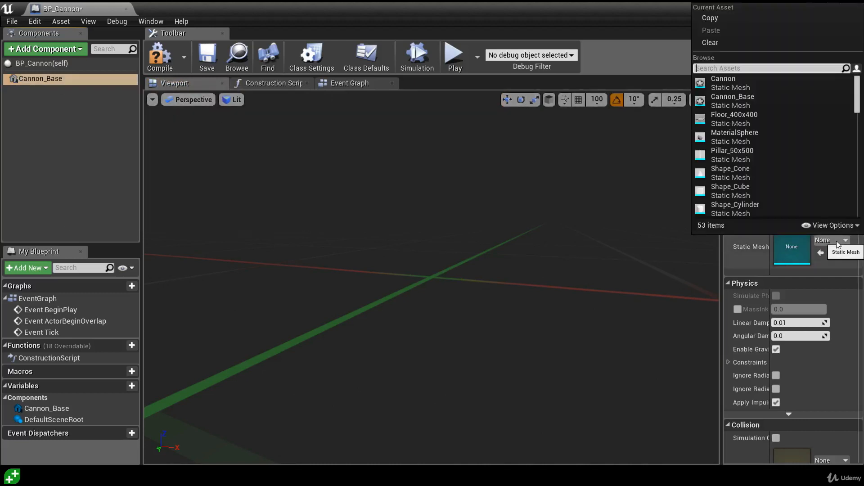
click(770, 105)
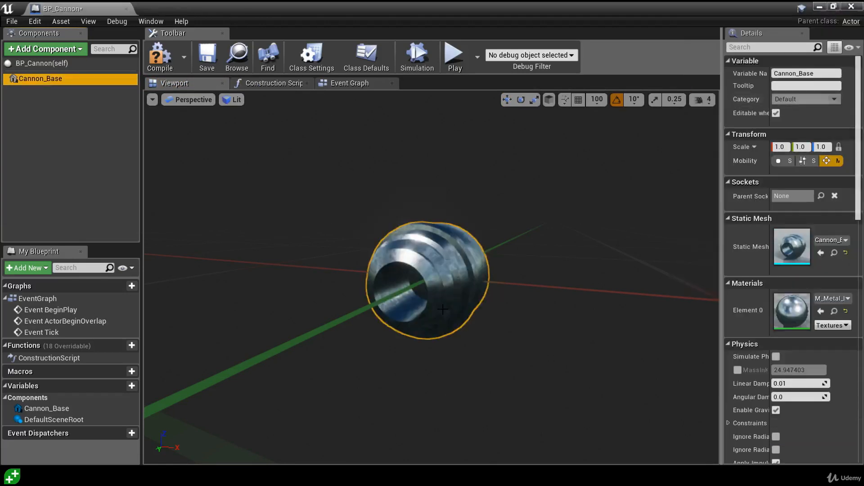
Add a Static Mesh component named Cannon under Cannon_Base and assign it the Cannon static mesh.
click(75, 51)
text(static)
click(63, 103)
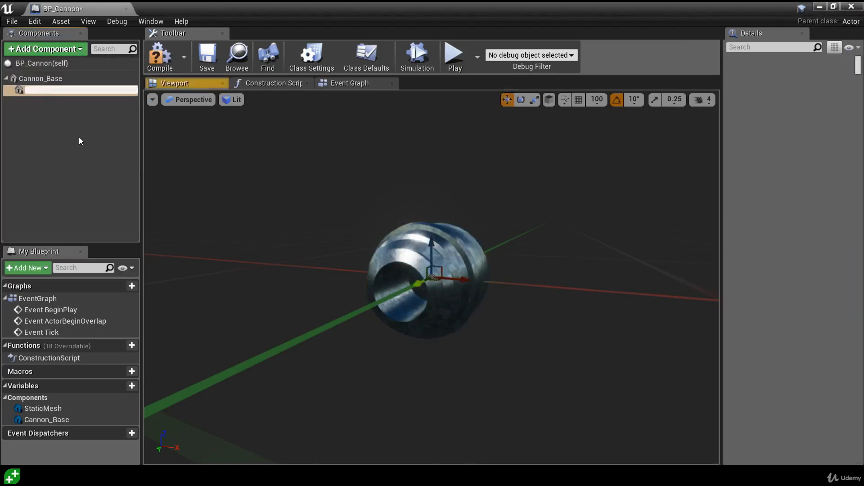
text(Cannon)
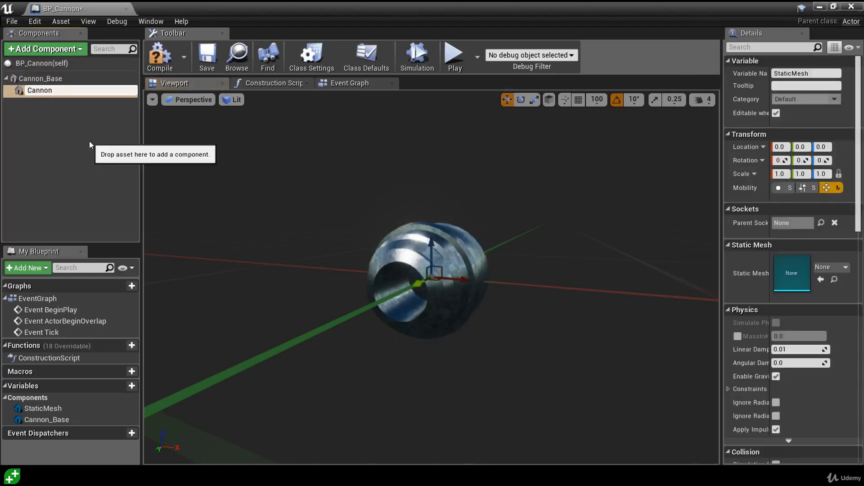
key(Return)
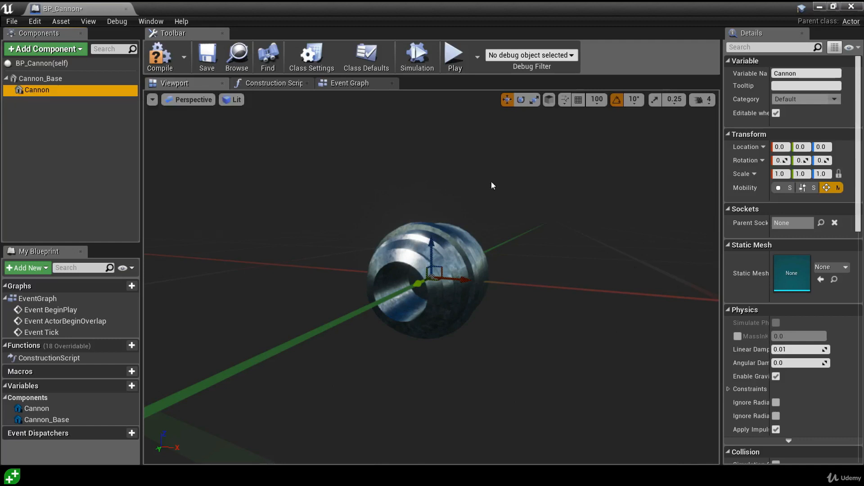
click(831, 267)
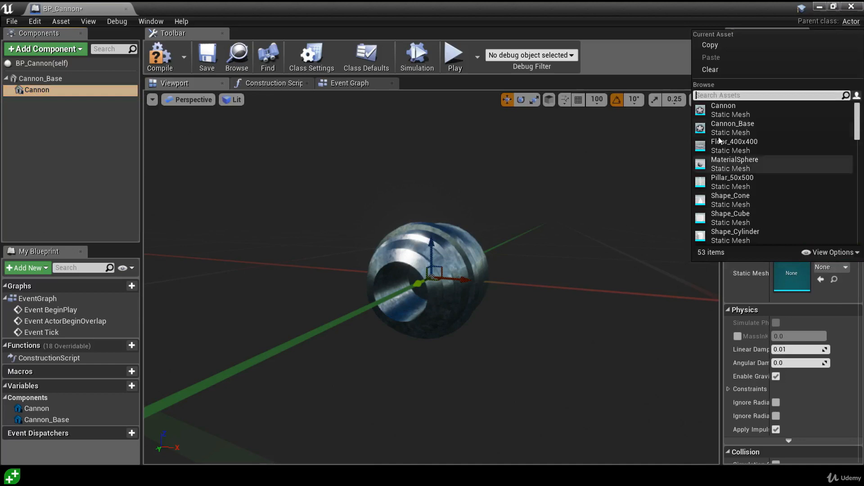
click(731, 111)
scroll(535, 271, down, 6)
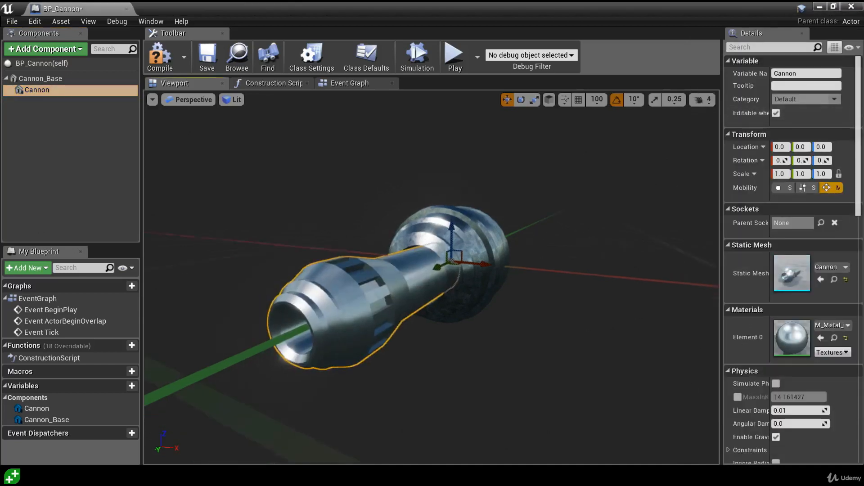
scroll(267, 162, up, 2)
Compile and save the BP_Cannon blueprint and close its editor.
click(159, 57)
click(207, 55)
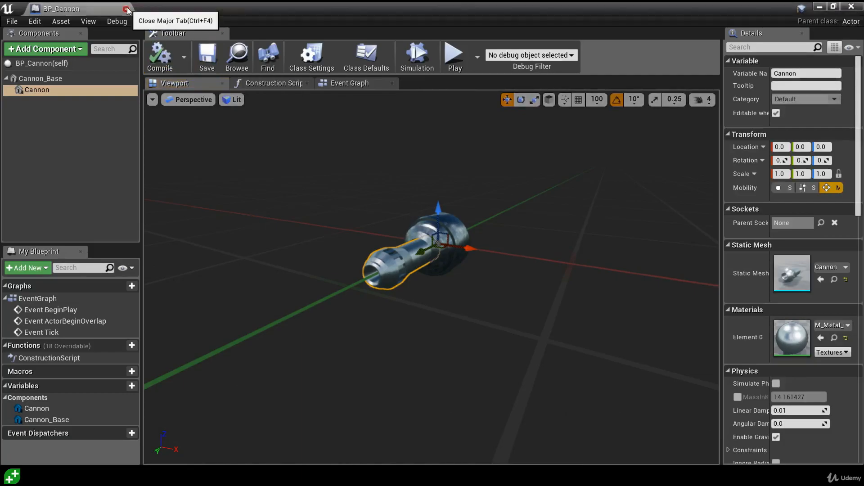
click(127, 8)
Place BP_Cannon against the level's dark wall at about X 3007 and duplicate it along the wall to about X 3389 and 3905.
drag(150, 406, 375, 262)
right_drag(375, 263, 411, 281)
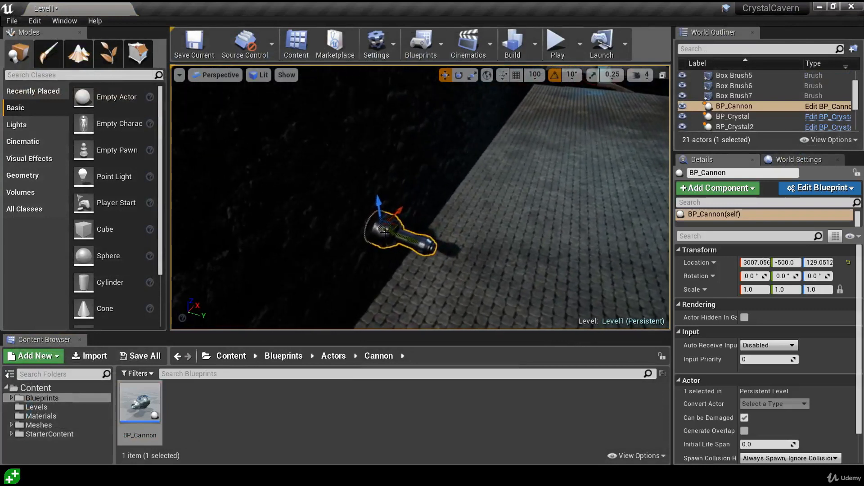
alt+drag(399, 211, 489, 132)
right_drag(490, 132, 427, 127)
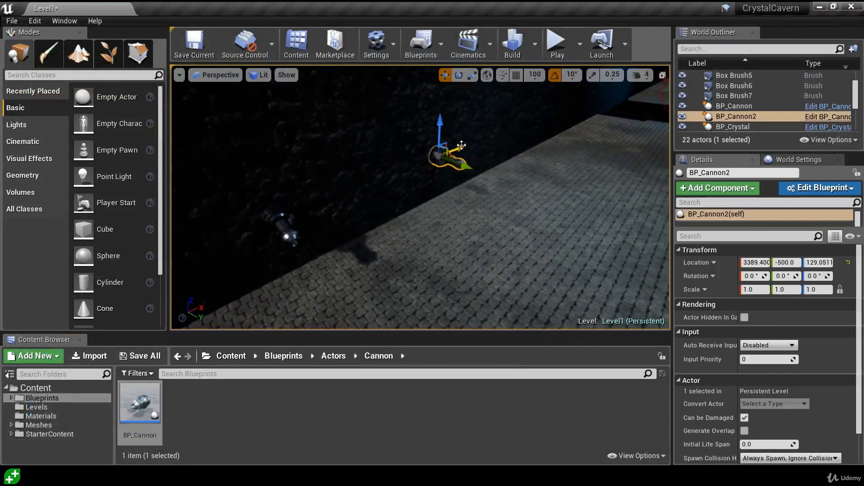
alt+drag(456, 151, 526, 169)
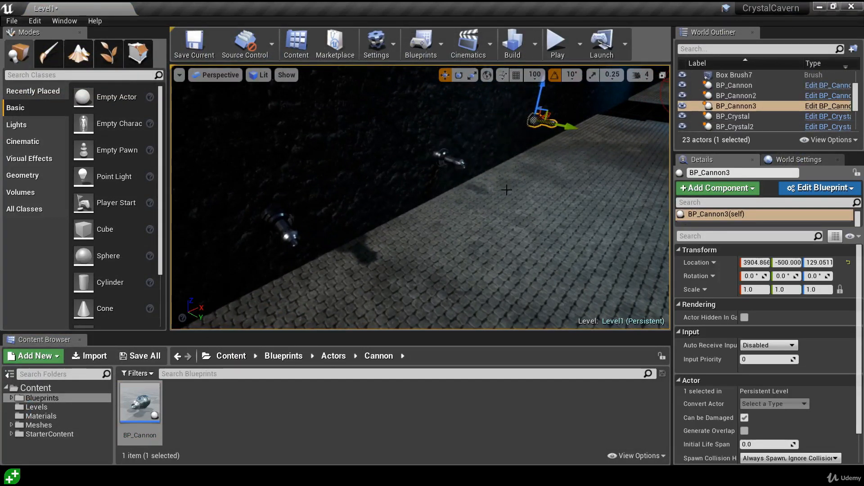